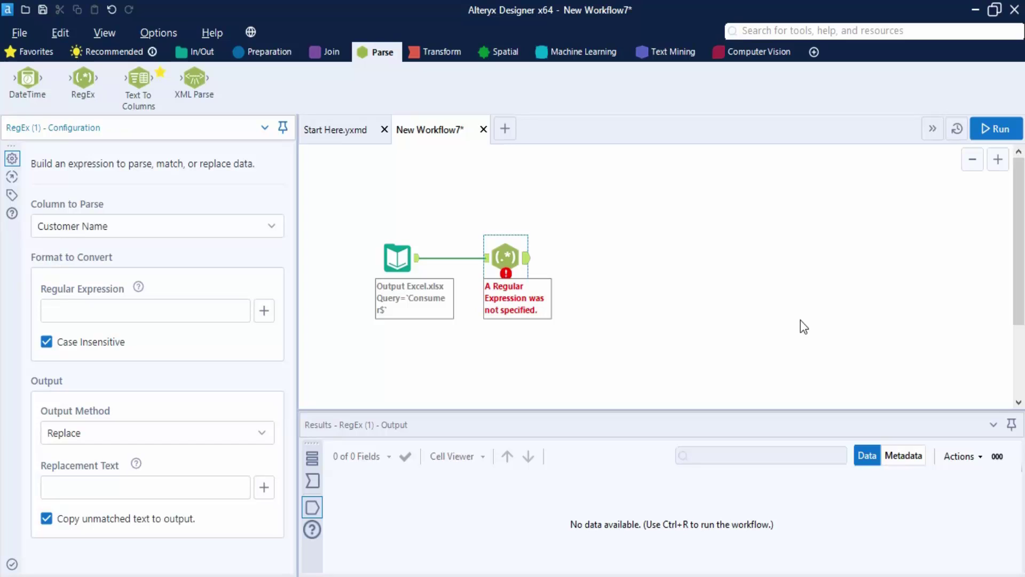
Review the configurations of the RegEx tool and the Input Data tool on the canvas.
{"action": "left_click", "coordinate": [583, 294]}
{"action": "left_click_drag", "start_coordinate": [583, 293], "coordinate": [477, 219]}
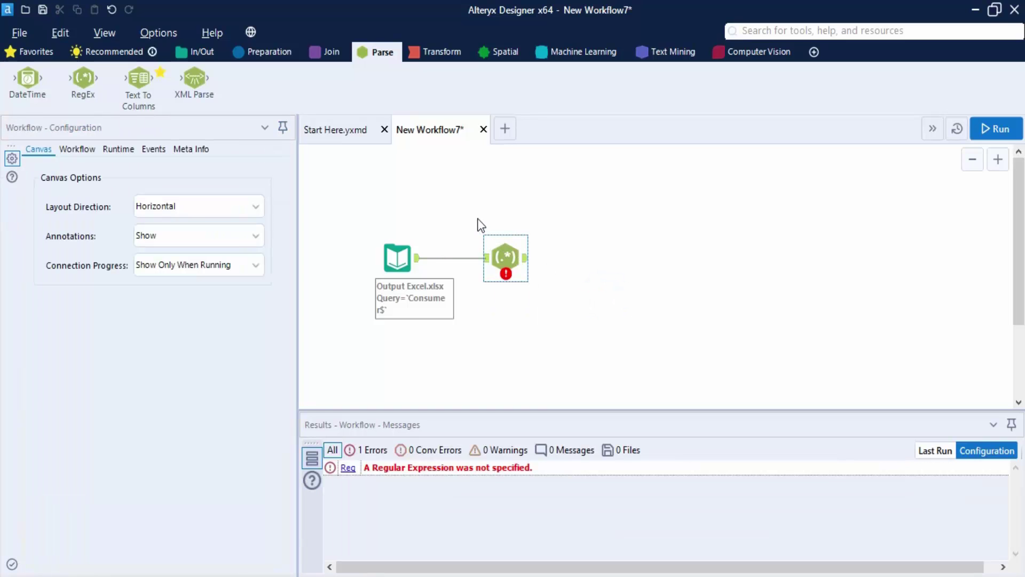
{"action": "left_click", "coordinate": [504, 258]}
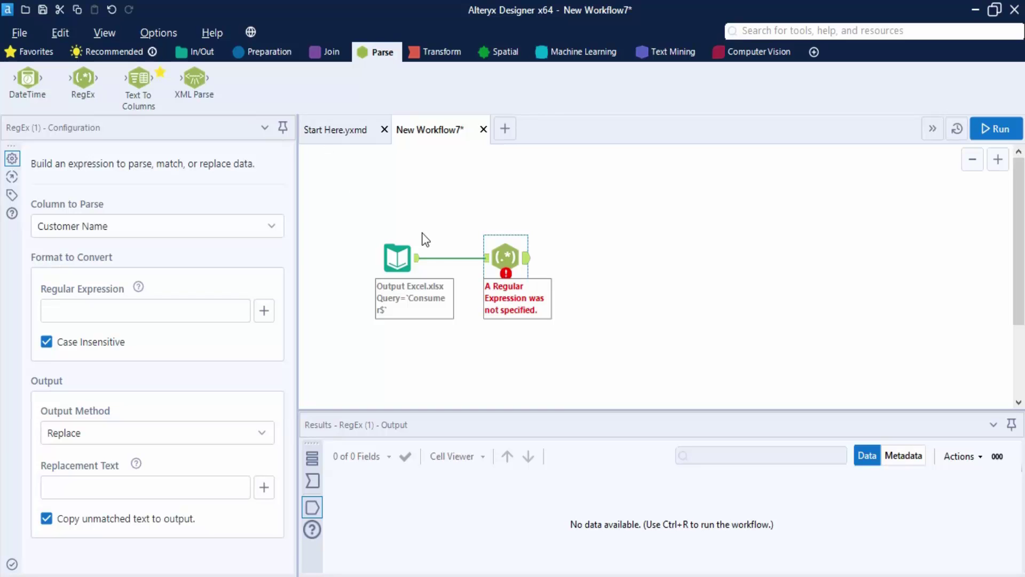
{"action": "left_click", "coordinate": [403, 259]}
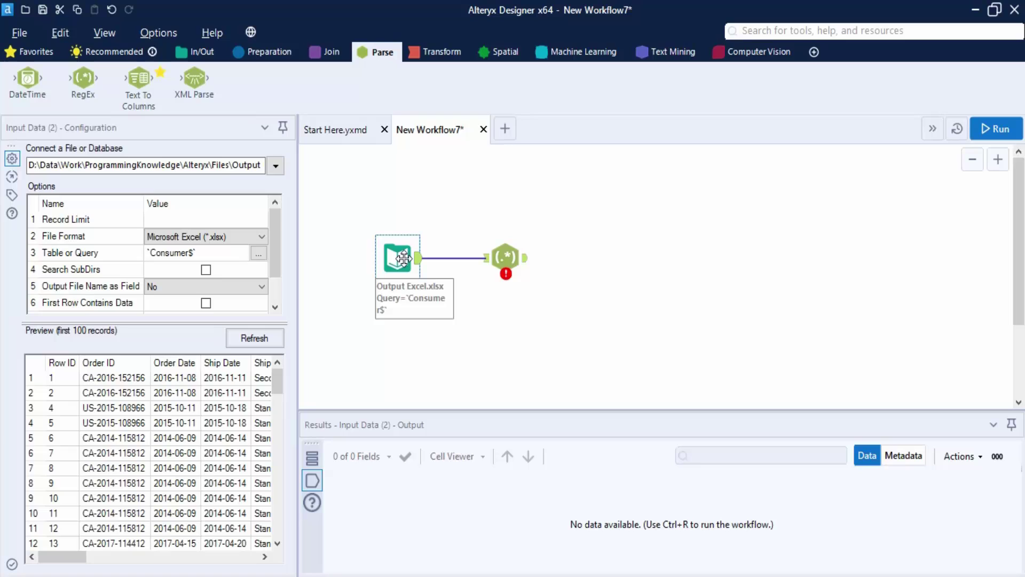
Delete the existing RegEx tool from the workflow canvas.
{"action": "left_click", "coordinate": [502, 255]}
{"action": "left_click_drag", "start_coordinate": [476, 219], "coordinate": [565, 334]}
{"action": "key", "text": "Delete"}
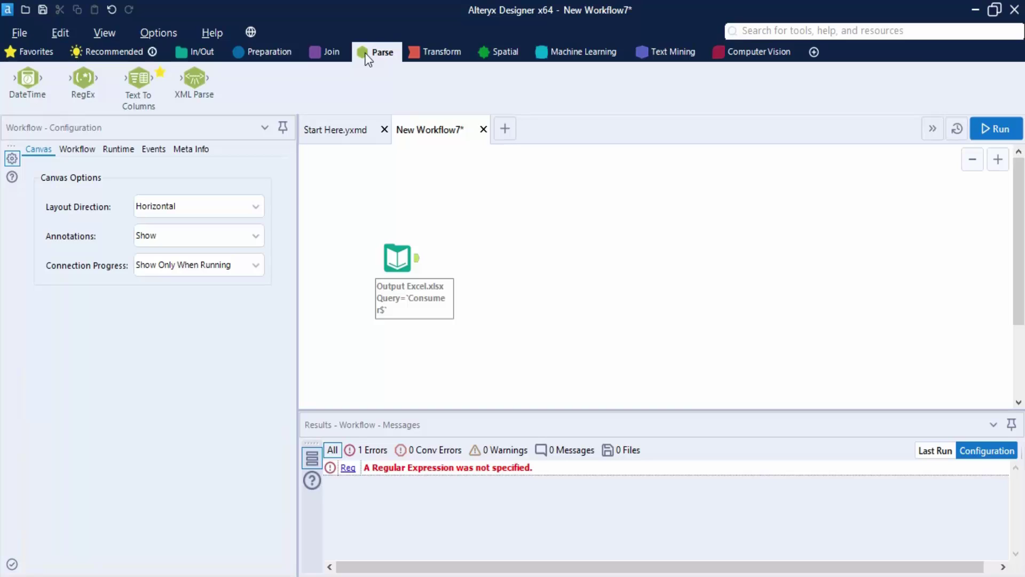
Add a new RegEx tool connected to the Input Data tool's output and set its column to parse to Customer Name.
{"action": "left_click_drag", "start_coordinate": [96, 84], "coordinate": [523, 258]}
{"action": "left_click_drag", "start_coordinate": [418, 258], "coordinate": [522, 259]}
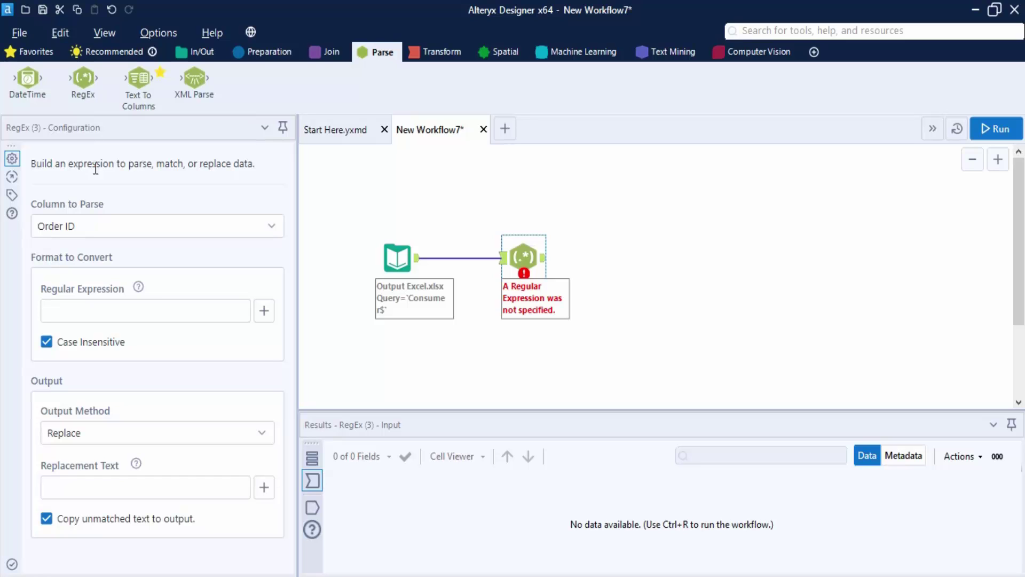
{"action": "left_click", "coordinate": [256, 224]}
{"action": "left_click", "coordinate": [90, 383]}
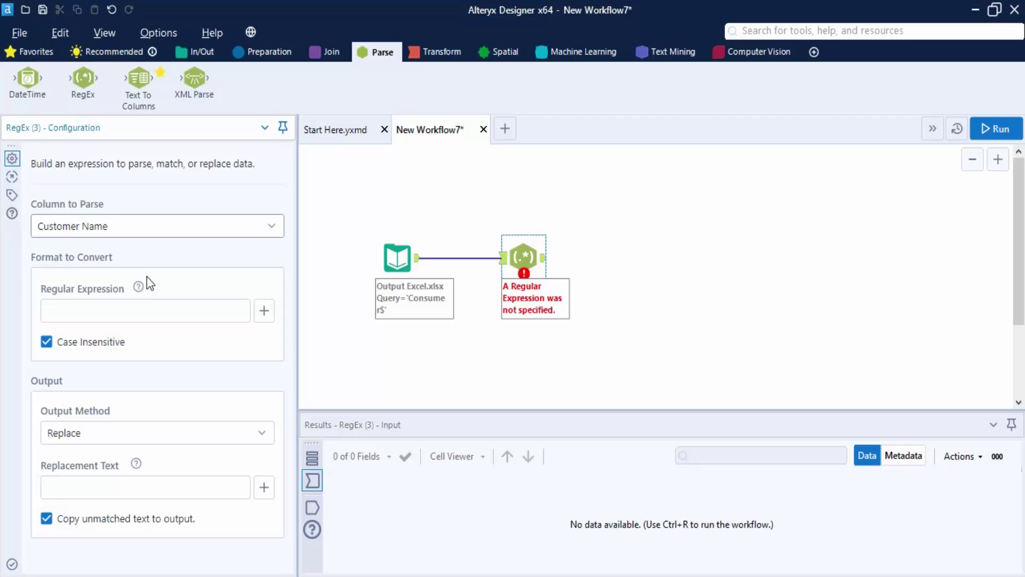
Switch to Chrome, search for "regex tool alteryx" and open the RegEx Tool page of Alteryx Help.
{"action": "mouse_move", "coordinate": [140, 286]}
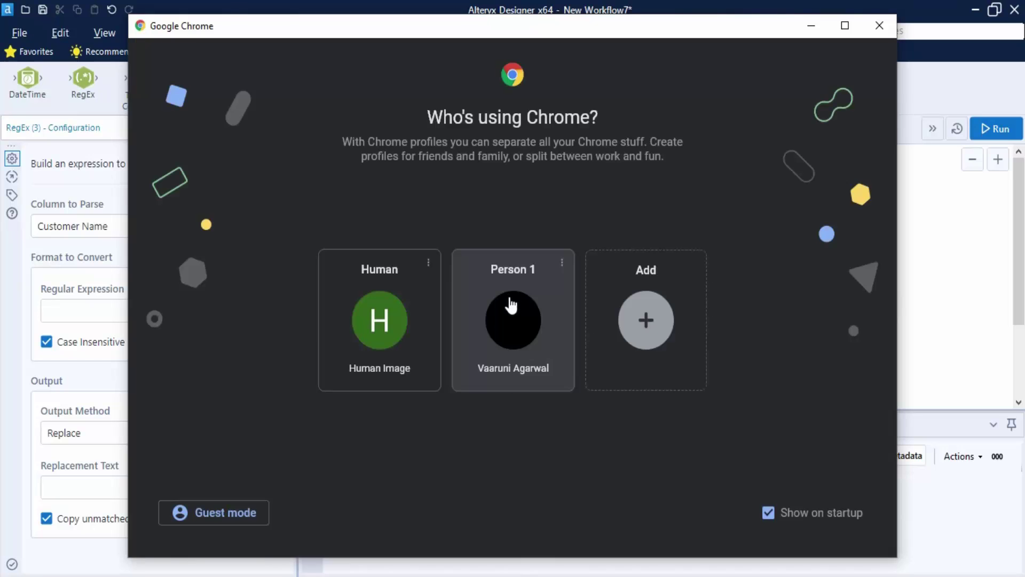
{"action": "left_click", "coordinate": [510, 302]}
{"action": "left_click", "coordinate": [440, 40]}
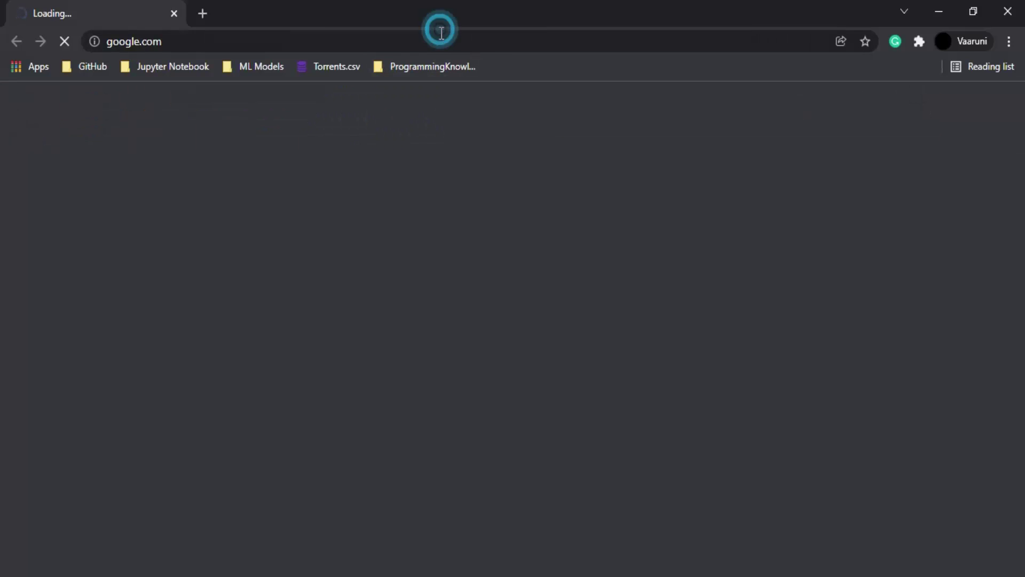
{"action": "type", "text": "reg"}
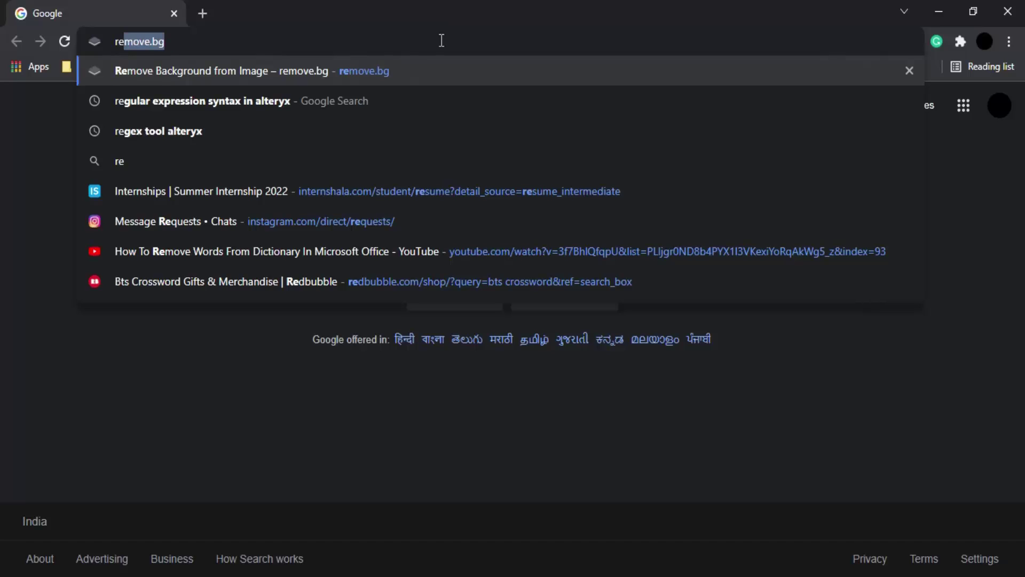
{"action": "type", "text": "ex"}
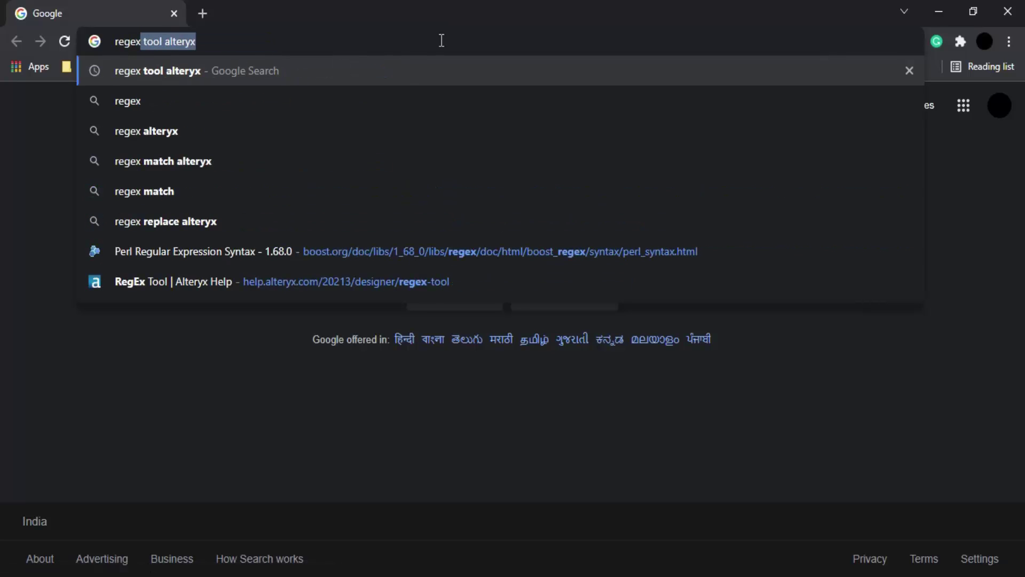
{"action": "left_click", "coordinate": [194, 76]}
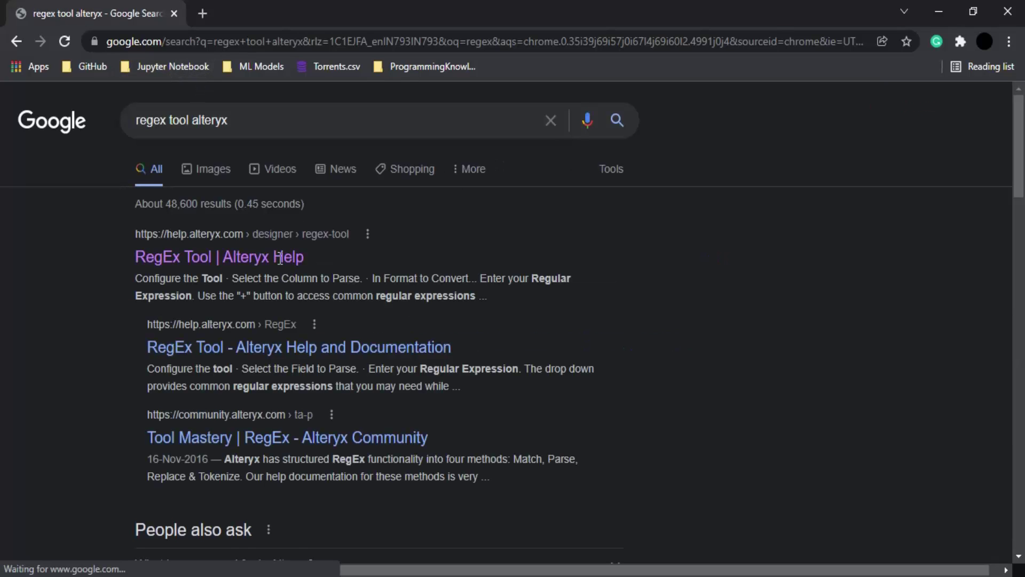
{"action": "left_click", "coordinate": [266, 255]}
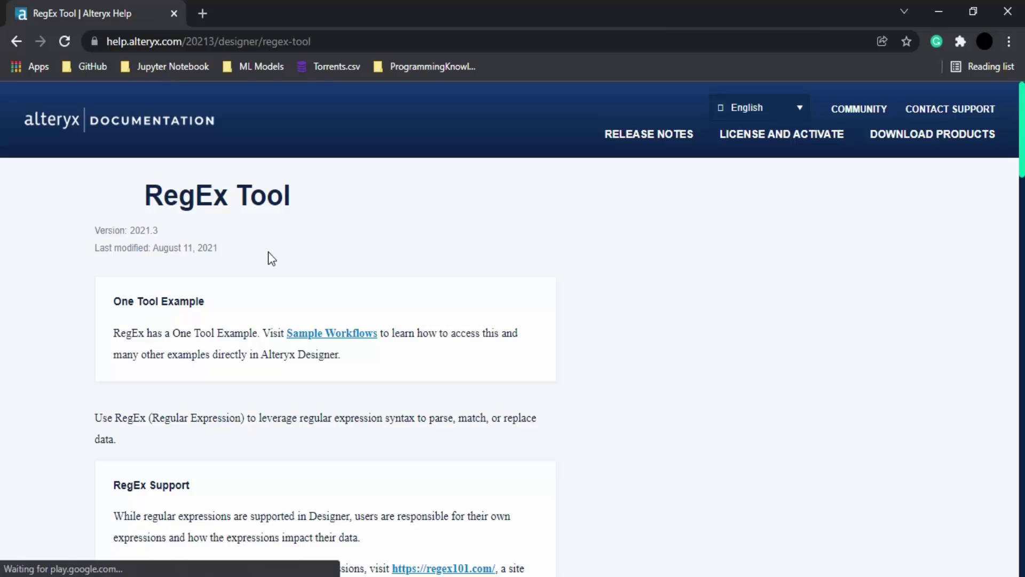
Find the Configure the Tool section of the help page and open its linked Perl Regular Expression Syntax page.
{"action": "scroll", "coordinate": [542, 274], "scroll_direction": "down", "scroll_amount": 3}
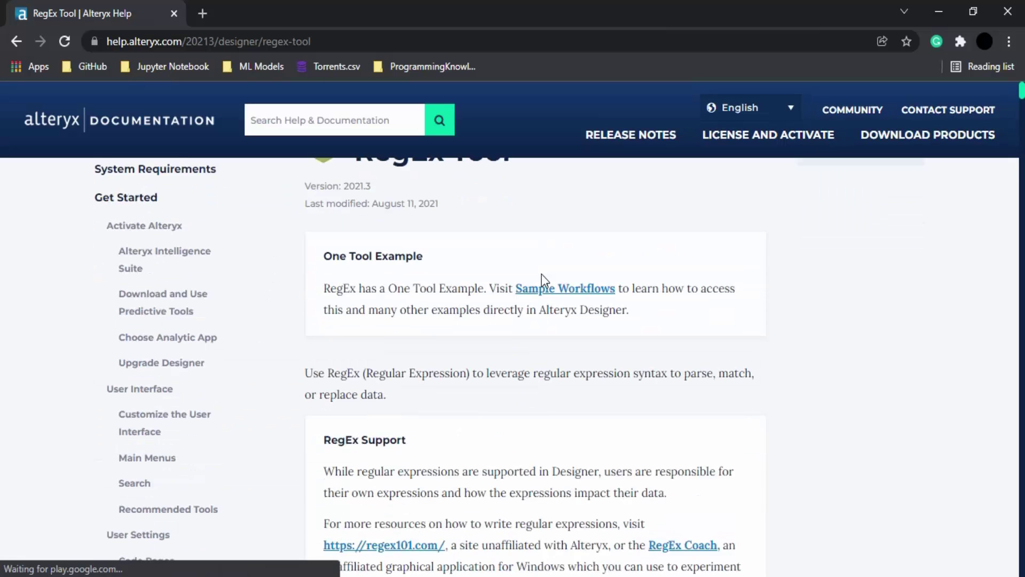
{"action": "scroll", "coordinate": [541, 274], "scroll_direction": "down", "scroll_amount": 6}
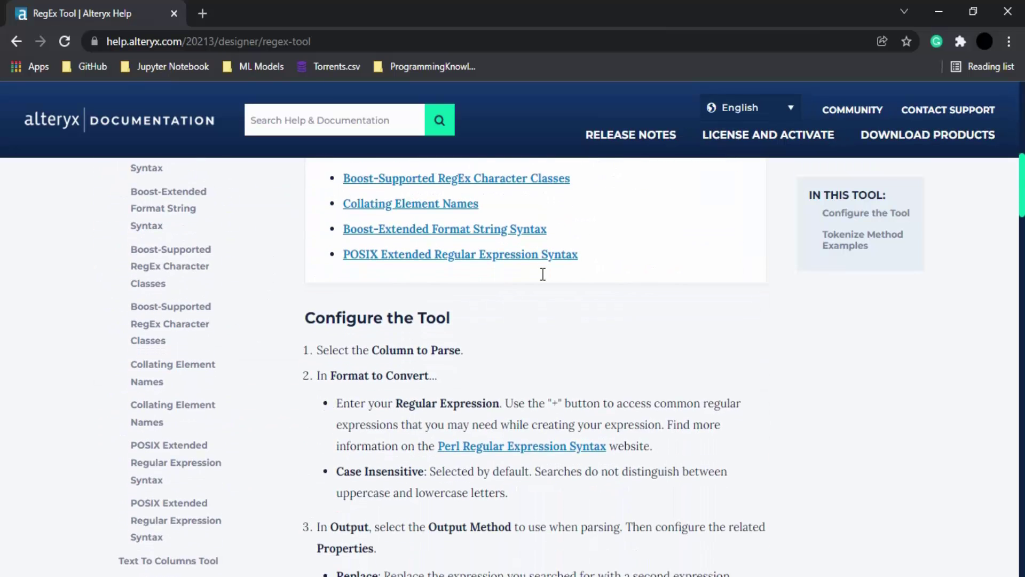
{"action": "scroll", "coordinate": [541, 274], "scroll_direction": "down", "scroll_amount": 1}
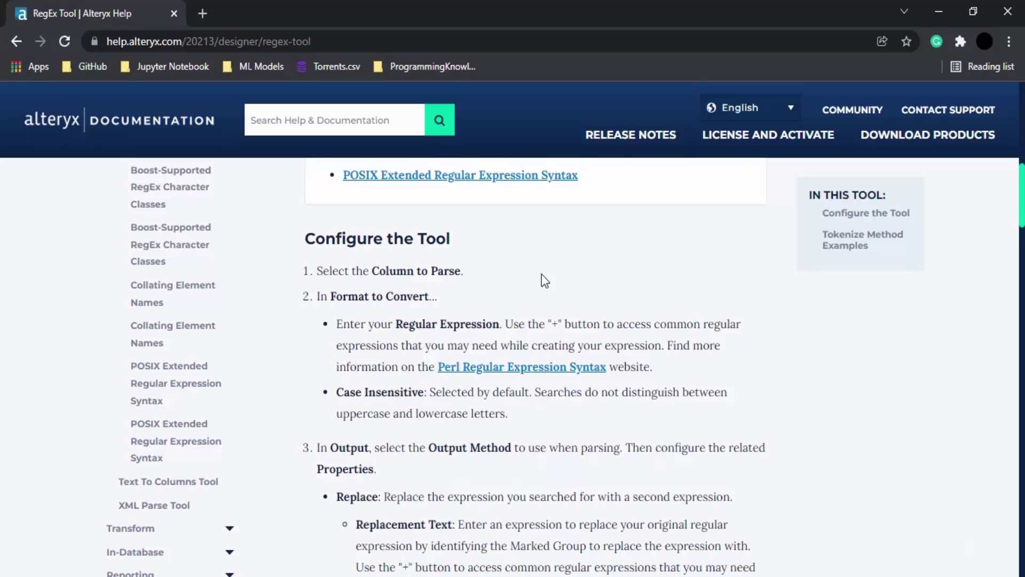
{"action": "scroll", "coordinate": [542, 274], "scroll_direction": "down", "scroll_amount": 1}
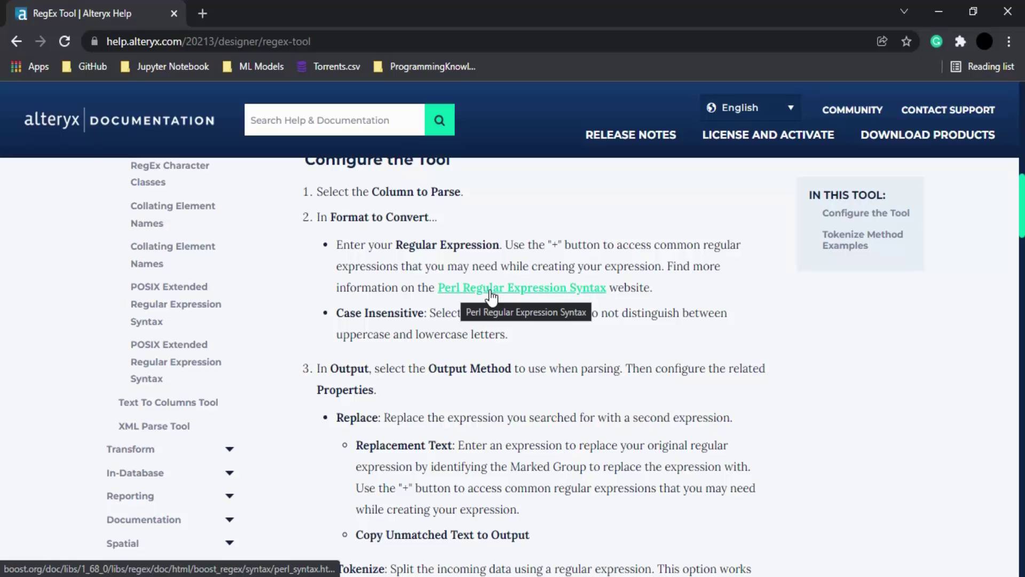
{"action": "left_click", "coordinate": [549, 297]}
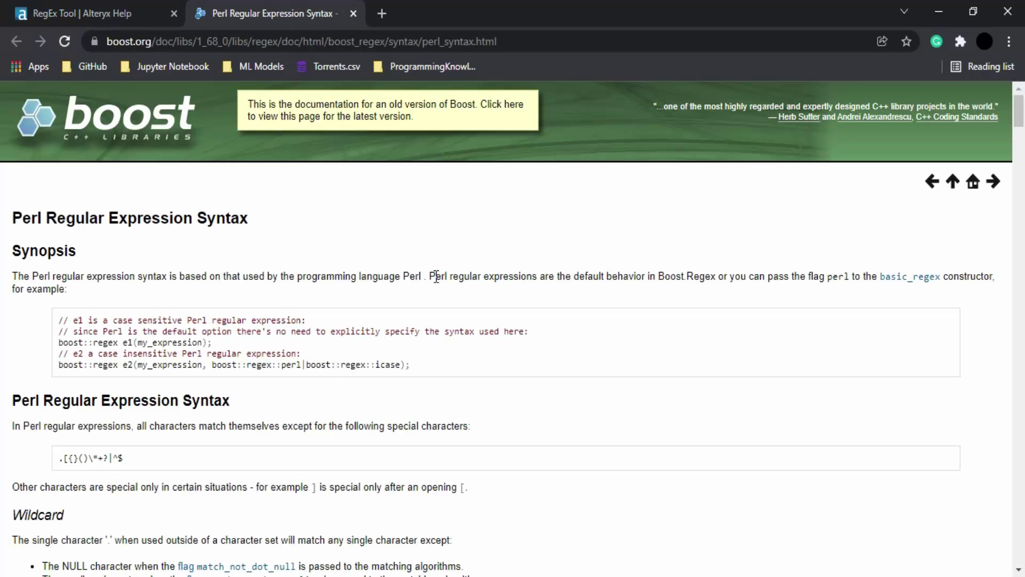
Read through the Perl regular expression syntax reference, including repeats, character sets and escape sequences, and return to Alteryx Designer.
{"action": "scroll", "coordinate": [436, 276], "scroll_direction": "down", "scroll_amount": 4}
{"action": "scroll", "coordinate": [435, 278], "scroll_direction": "down", "scroll_amount": 3}
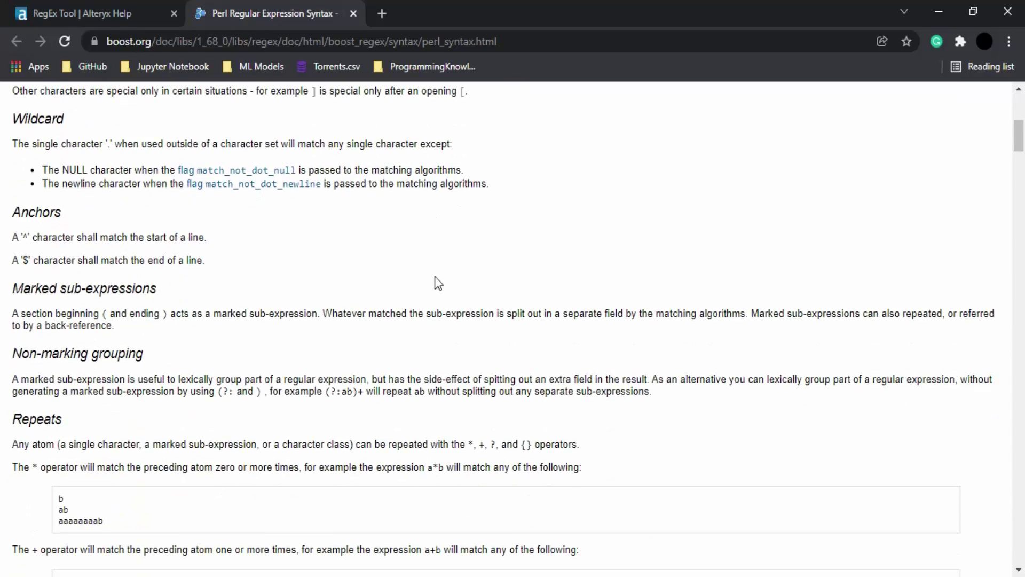
{"action": "scroll", "coordinate": [435, 277], "scroll_direction": "down", "scroll_amount": 4}
{"action": "scroll", "coordinate": [435, 276], "scroll_direction": "down", "scroll_amount": 3}
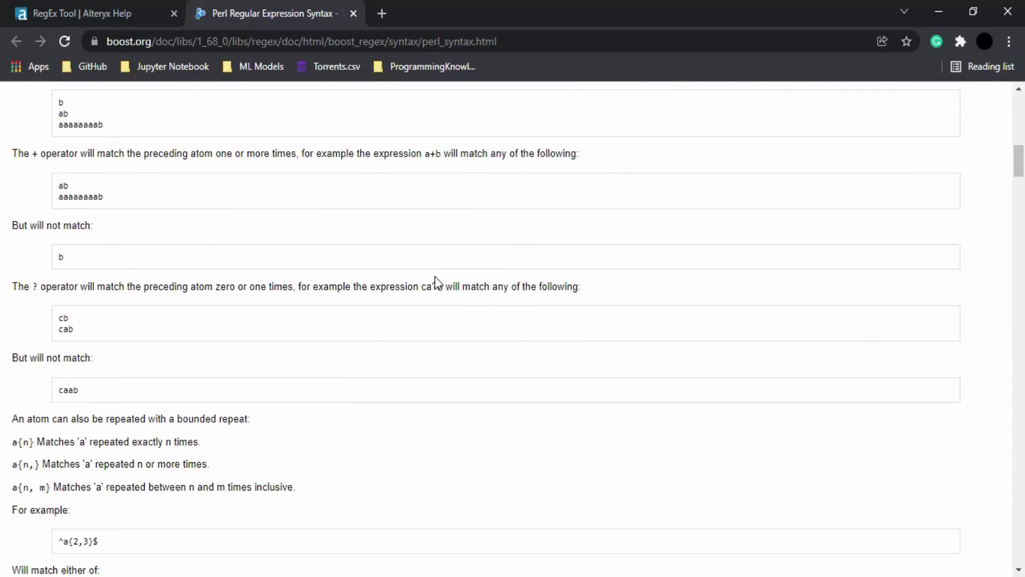
{"action": "scroll", "coordinate": [435, 276], "scroll_direction": "down", "scroll_amount": 10}
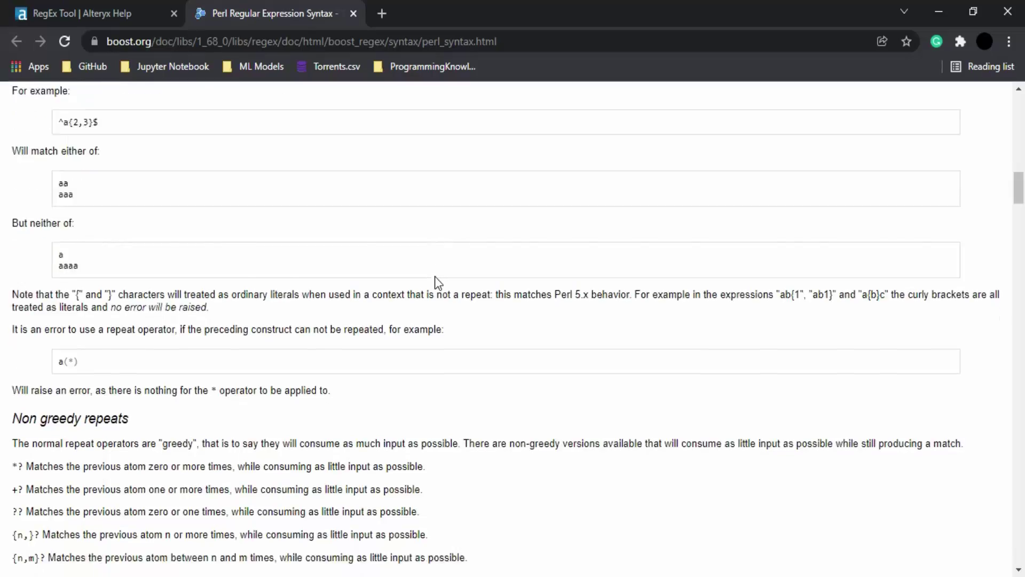
{"action": "scroll", "coordinate": [434, 277], "scroll_direction": "down", "scroll_amount": 5}
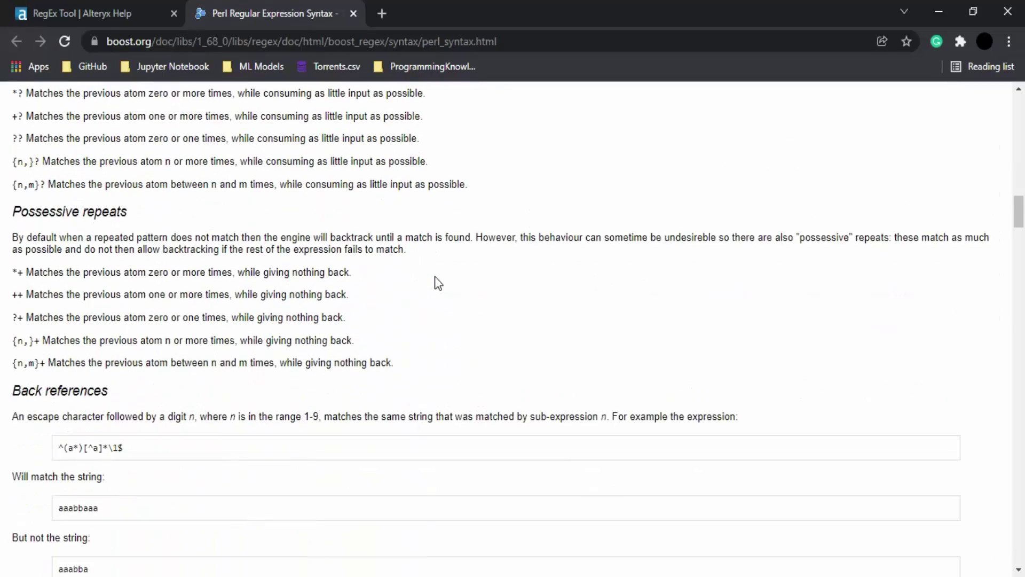
{"action": "scroll", "coordinate": [435, 277], "scroll_direction": "down", "scroll_amount": 11}
{"action": "scroll", "coordinate": [434, 277], "scroll_direction": "down", "scroll_amount": 20}
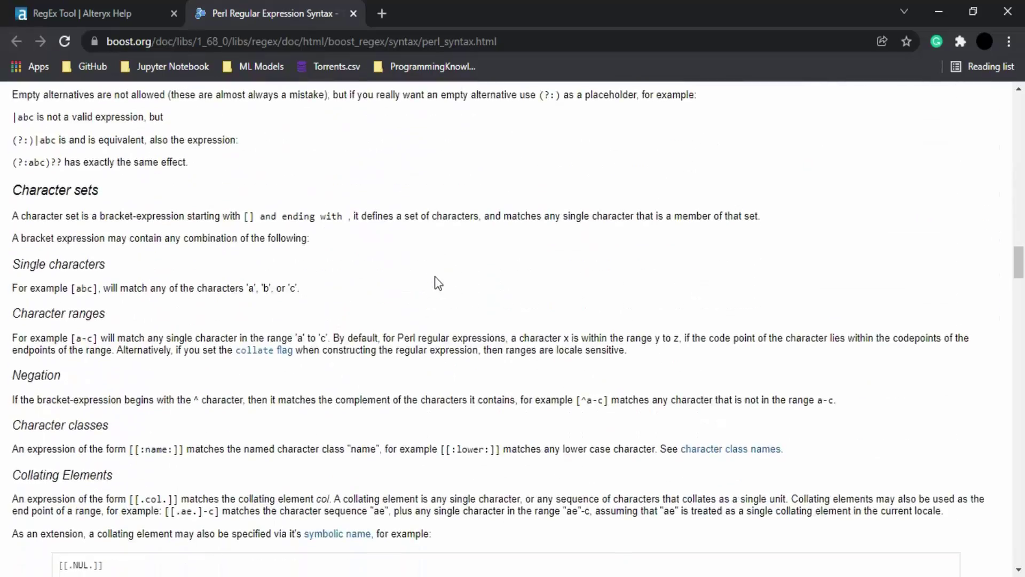
{"action": "scroll", "coordinate": [435, 276], "scroll_direction": "down", "scroll_amount": 20}
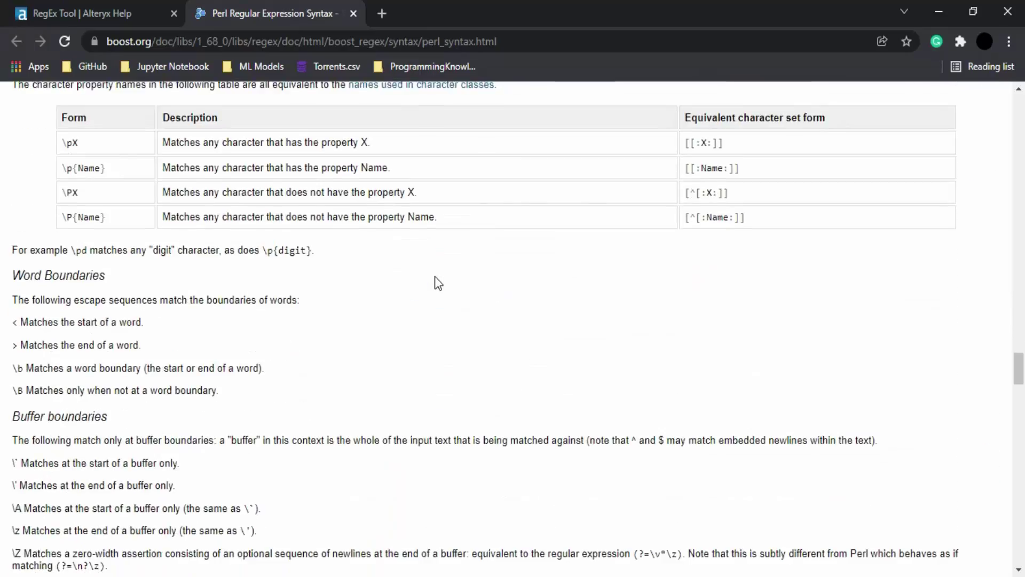
{"action": "scroll", "coordinate": [434, 277], "scroll_direction": "up", "scroll_amount": 9}
{"action": "scroll", "coordinate": [435, 280], "scroll_direction": "up", "scroll_amount": 20}
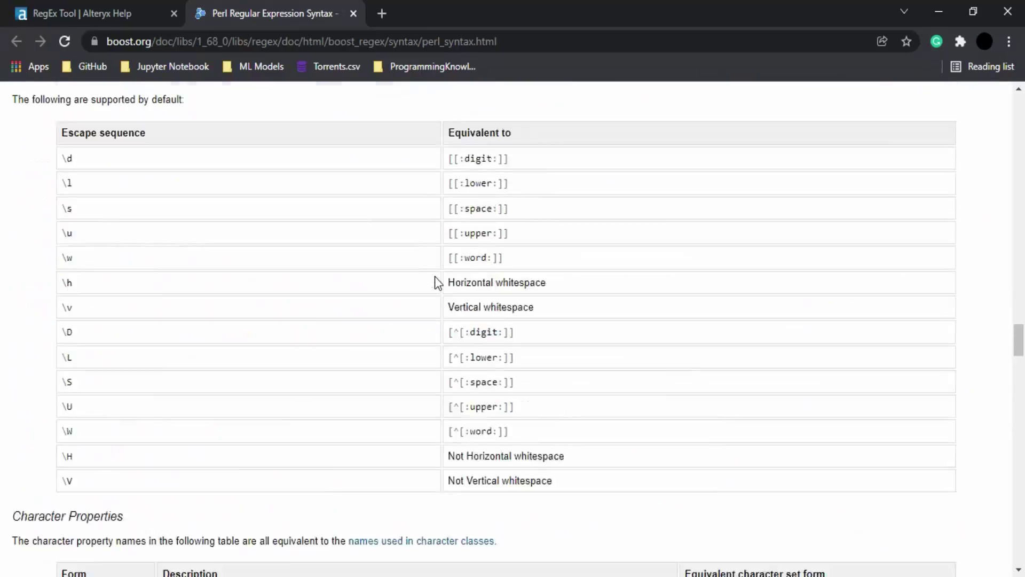
{"action": "scroll", "coordinate": [434, 276], "scroll_direction": "up", "scroll_amount": 20}
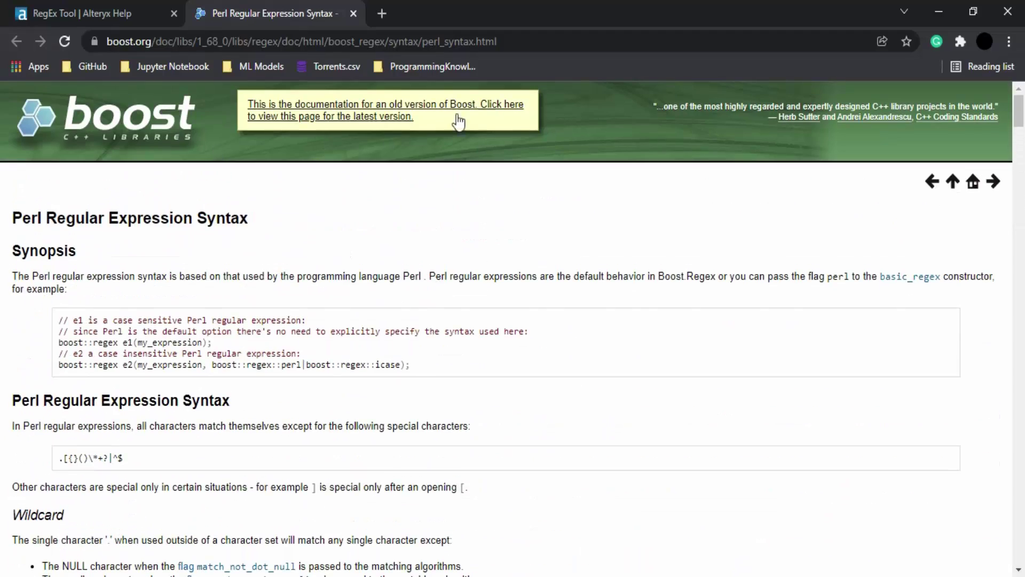
{"action": "left_click", "coordinate": [1007, 11]}
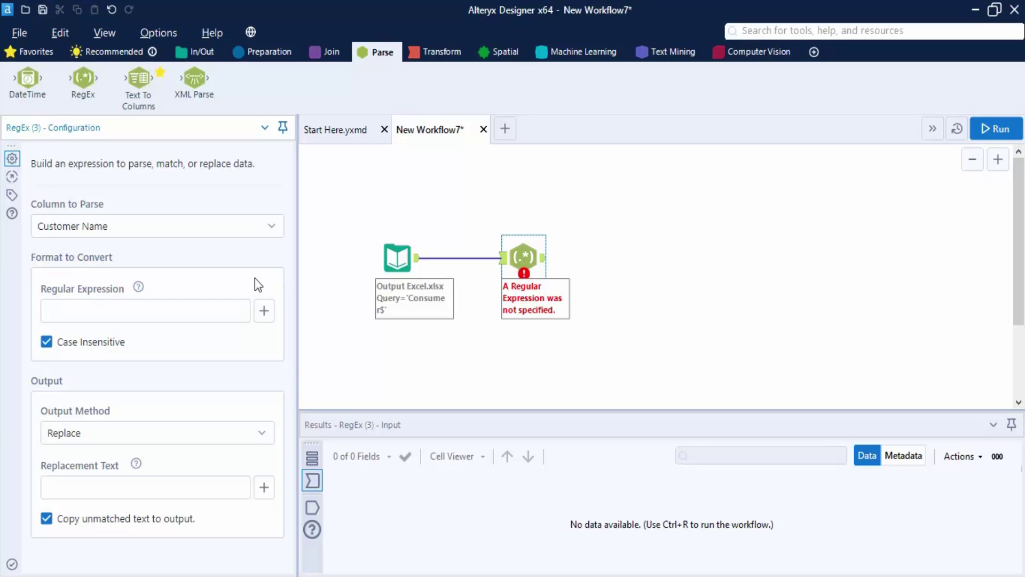
Examine the common expression elements offered for the RegEx tool's regular expression without inserting any.
{"action": "left_click", "coordinate": [265, 312]}
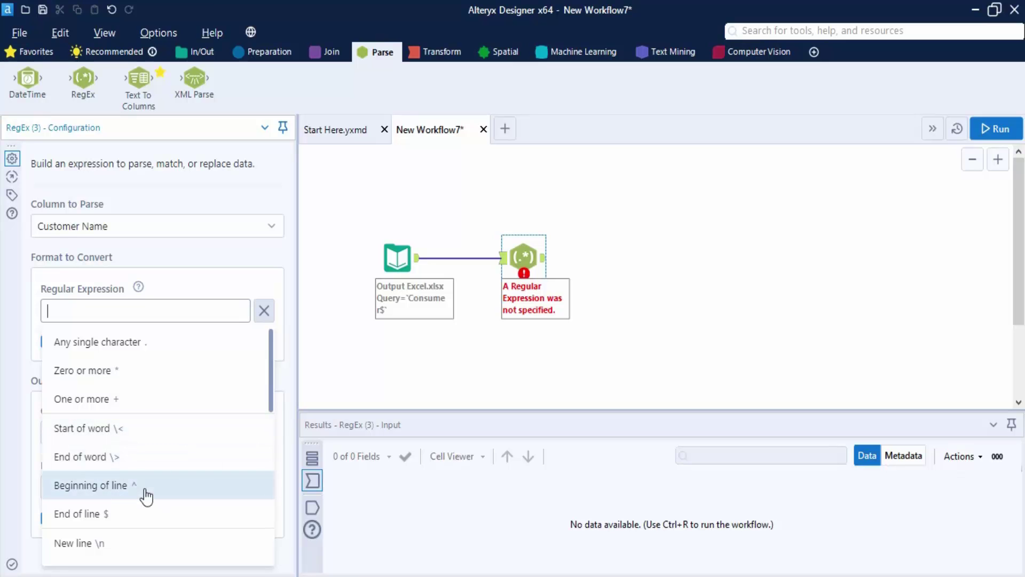
{"action": "scroll", "coordinate": [135, 517], "scroll_direction": "down", "scroll_amount": 6}
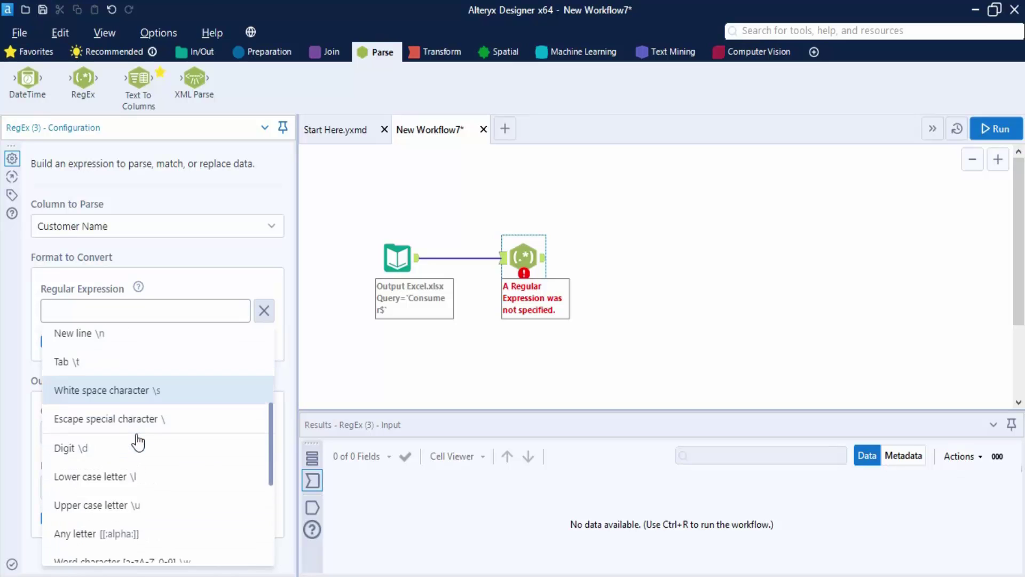
{"action": "scroll", "coordinate": [162, 538], "scroll_direction": "up", "scroll_amount": 6}
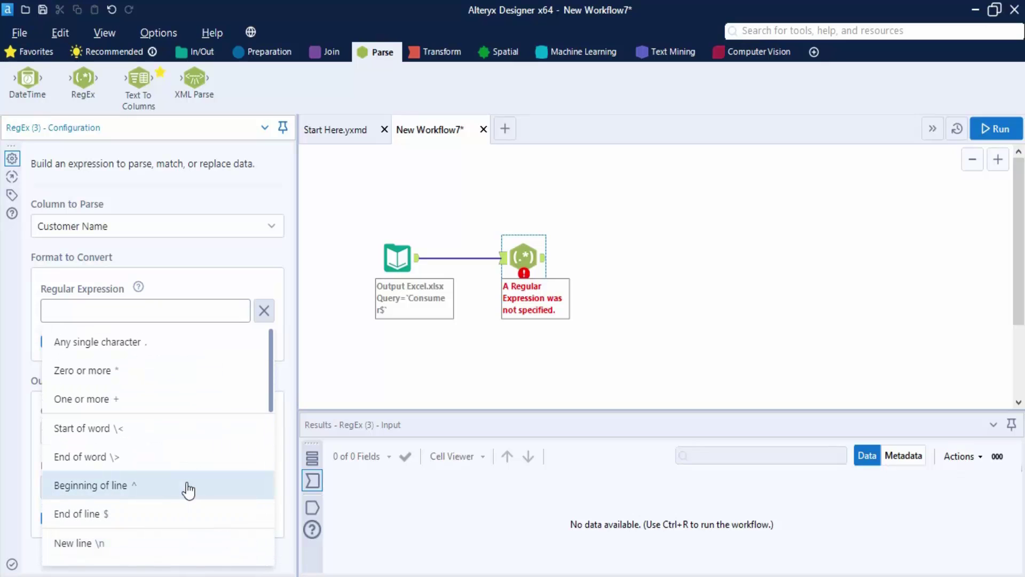
{"action": "left_click", "coordinate": [343, 293]}
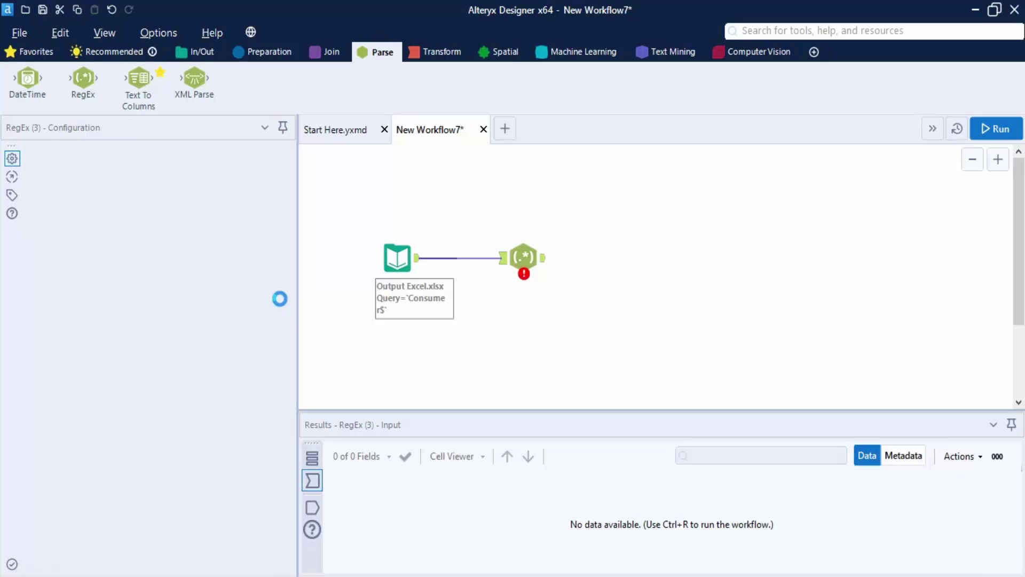
{"action": "left_click", "coordinate": [525, 259]}
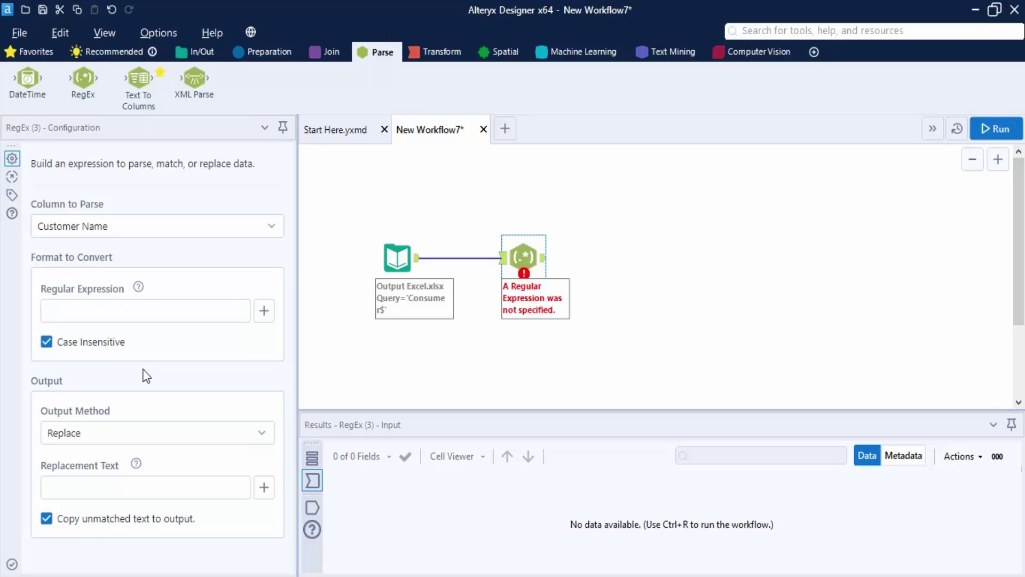
Examine the RegEx tool's available output methods and its replacement text options, keeping Replace as the method.
{"action": "left_click", "coordinate": [267, 432]}
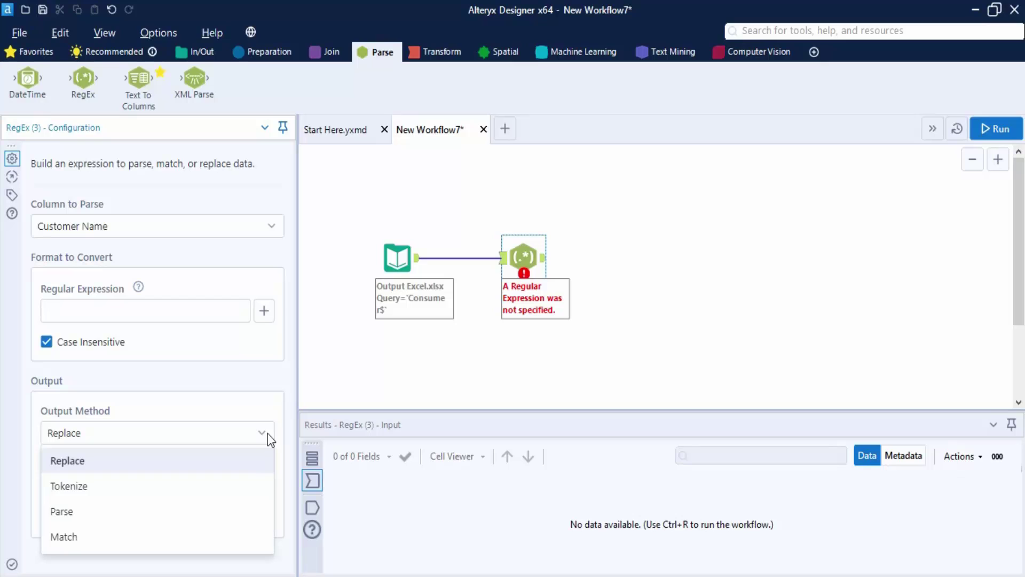
{"action": "left_click", "coordinate": [267, 433]}
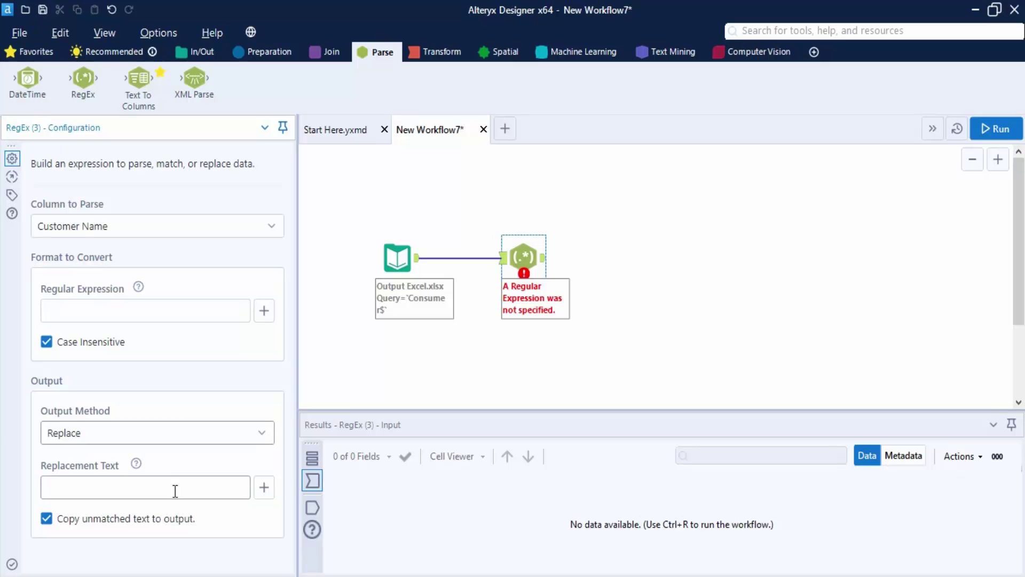
{"action": "left_click", "coordinate": [265, 486]}
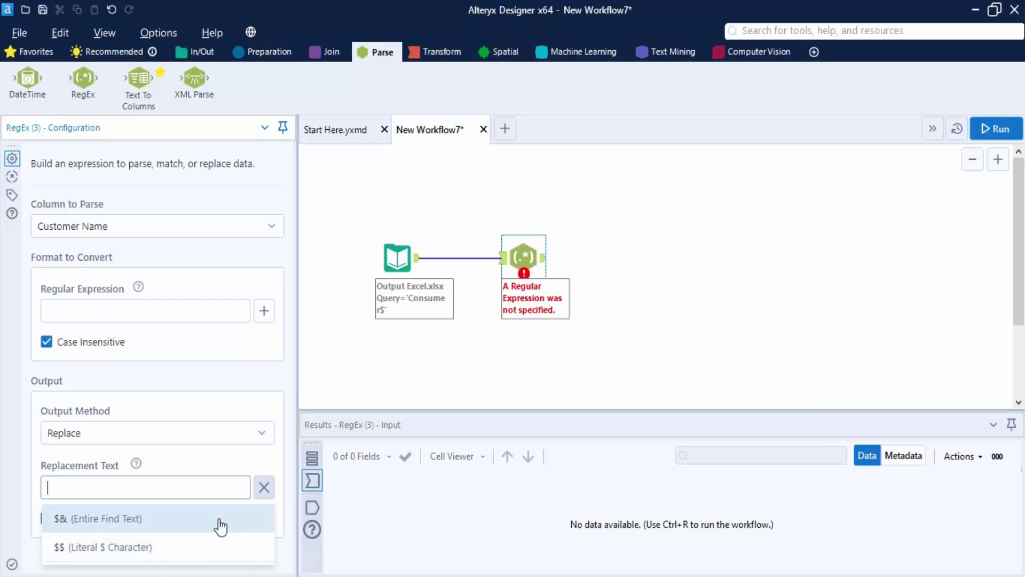
{"action": "left_click", "coordinate": [245, 470]}
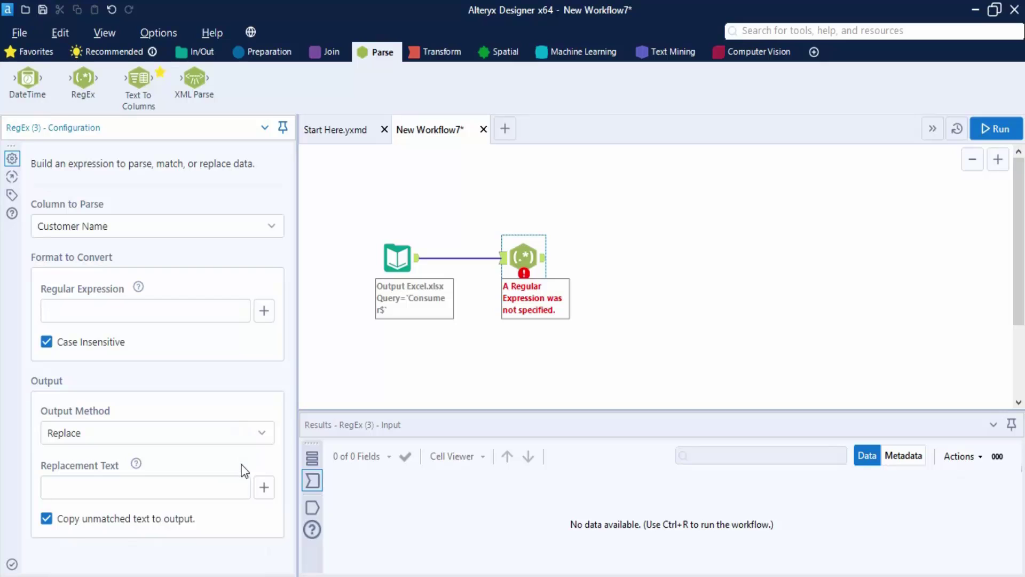
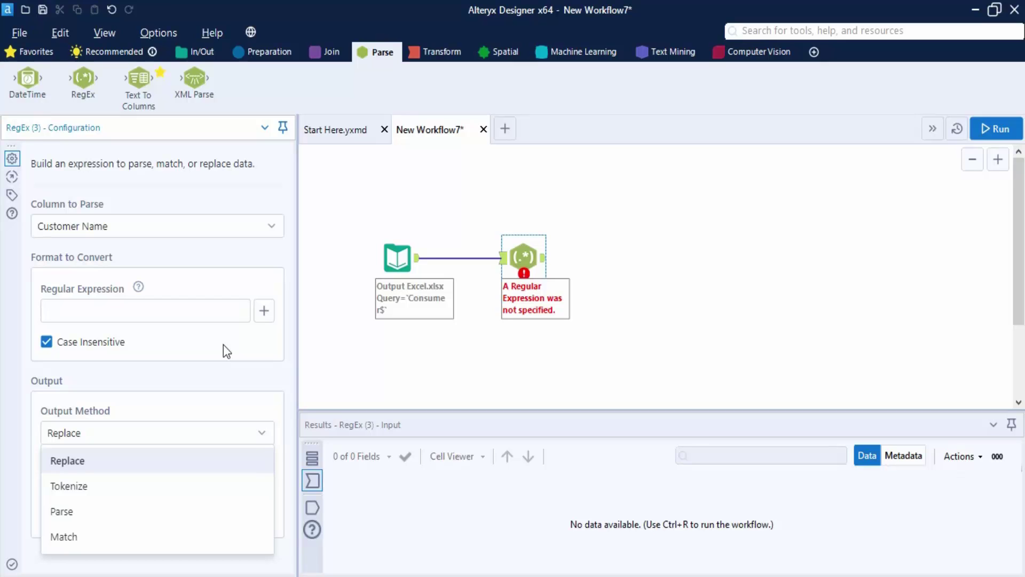
Switch the RegEx output method to Tokenize and examine its column splitting settings and Extra Columns choices.
{"action": "left_click", "coordinate": [97, 486]}
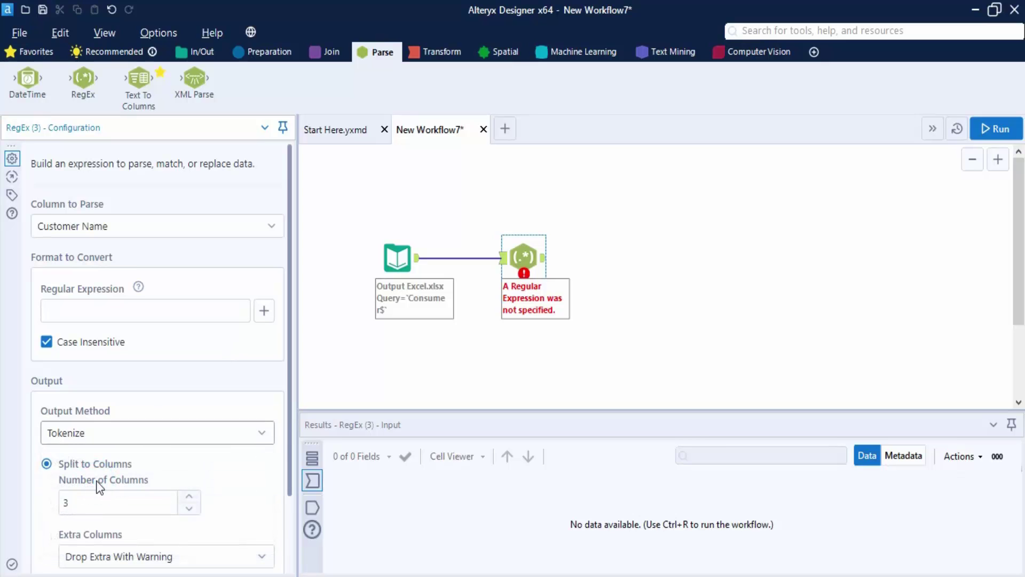
{"action": "scroll", "coordinate": [196, 456], "scroll_direction": "down", "scroll_amount": 5}
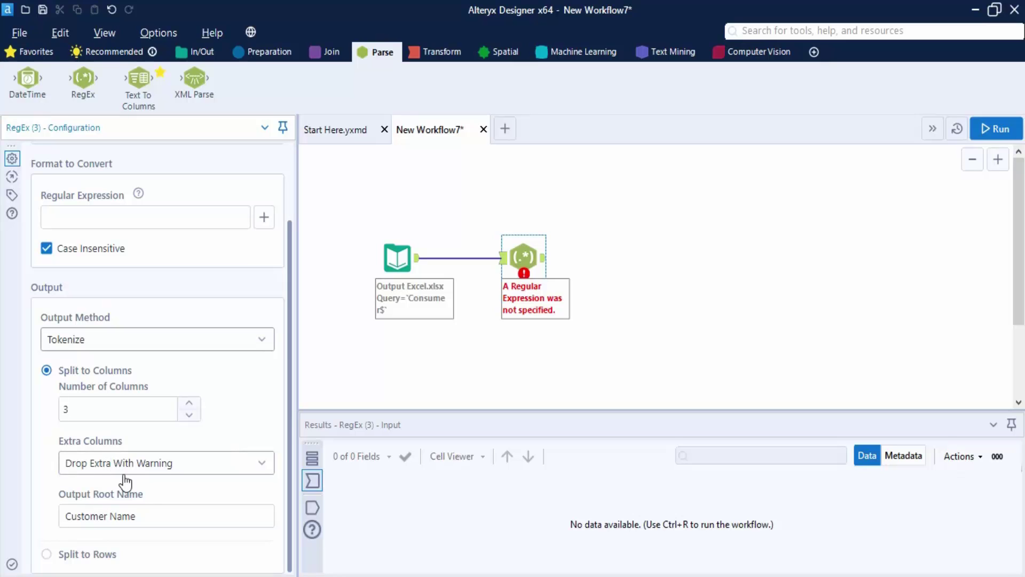
{"action": "left_click", "coordinate": [147, 463]}
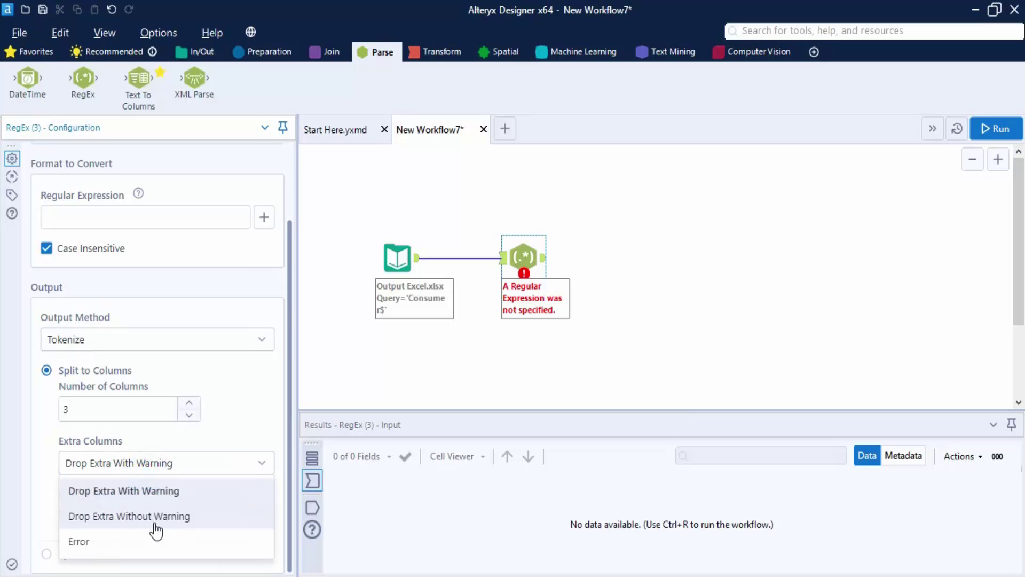
{"action": "left_click", "coordinate": [235, 442]}
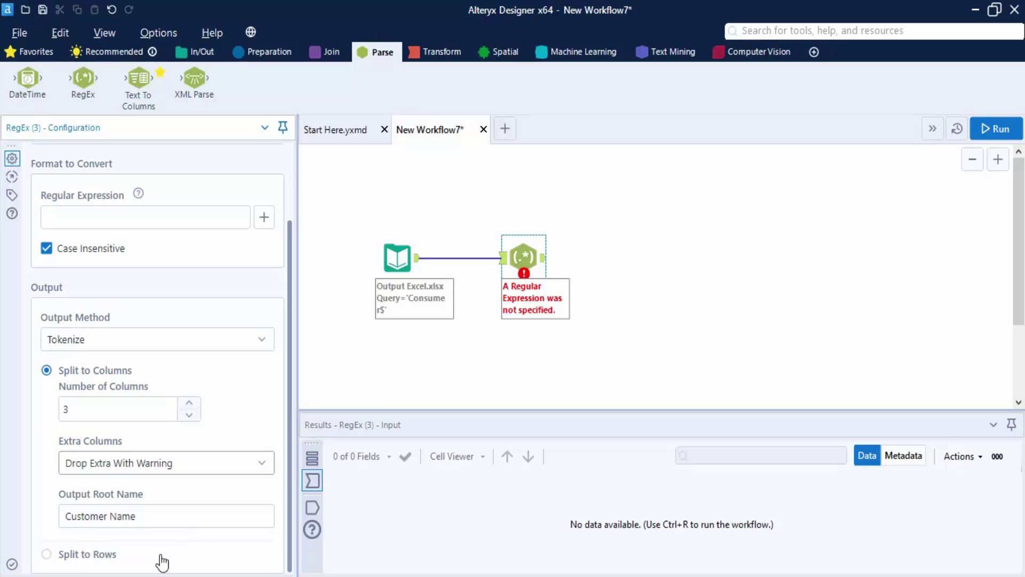
Switch the output method to Parse and examine the Name, Type, Size and Expression headings of its output columns.
{"action": "left_click", "coordinate": [187, 338]}
{"action": "left_click", "coordinate": [119, 421]}
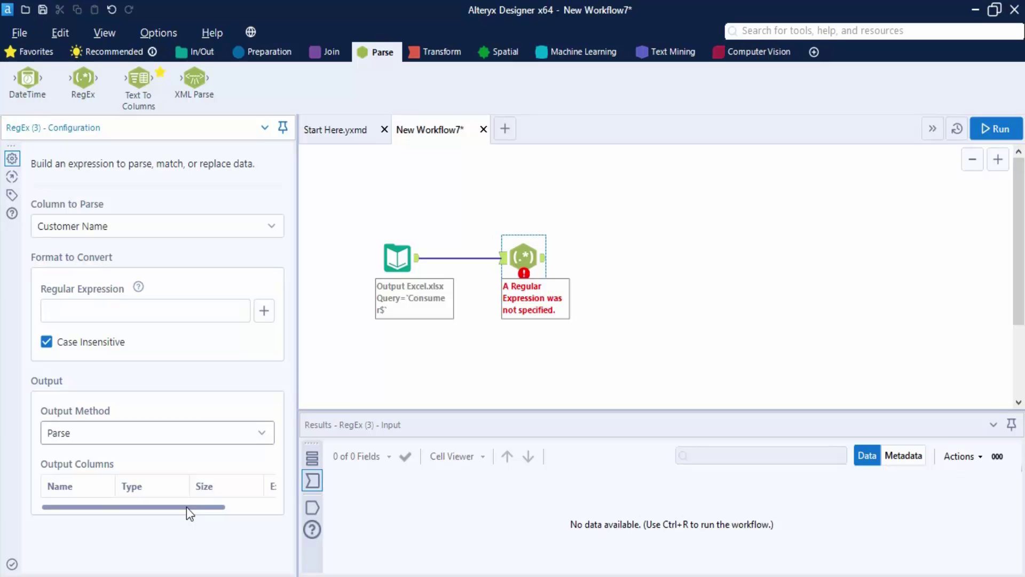
{"action": "left_click_drag", "start_coordinate": [188, 507], "coordinate": [265, 513]}
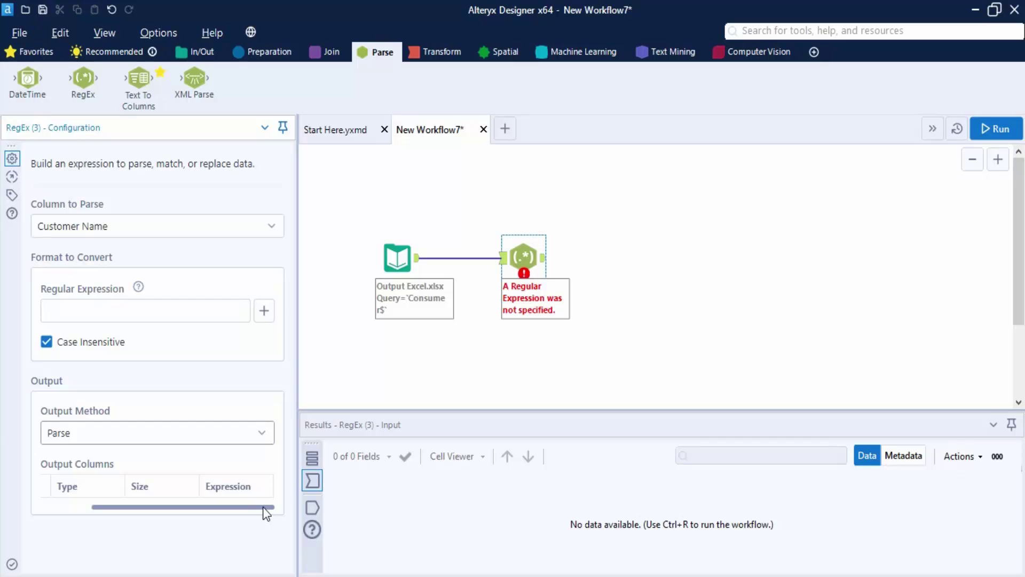
{"action": "left_click_drag", "start_coordinate": [262, 512], "coordinate": [165, 498]}
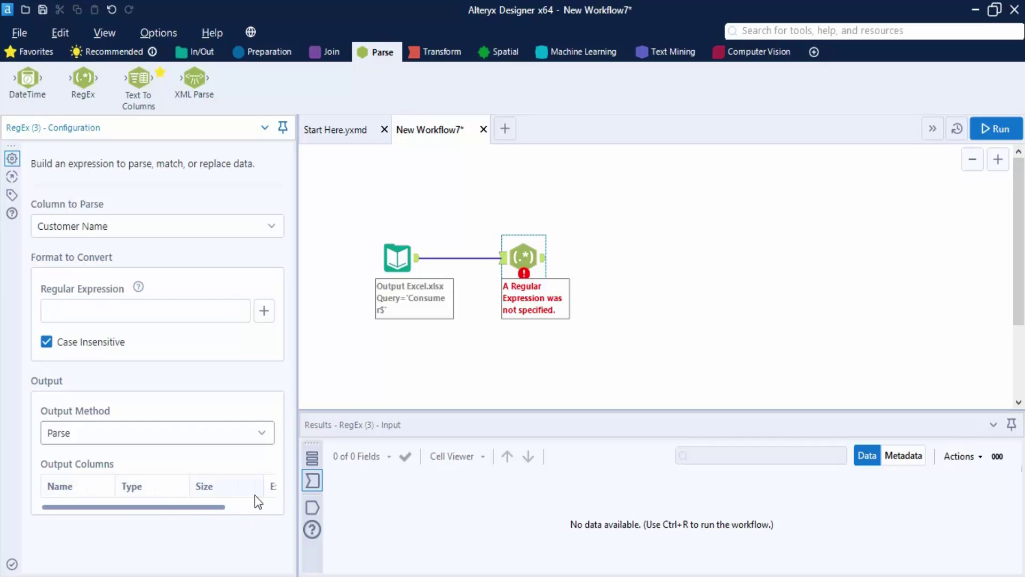
{"action": "left_click_drag", "start_coordinate": [188, 510], "coordinate": [125, 495]}
Set the RegEx tool's output method to Match and go to its match status column name.
{"action": "left_click", "coordinate": [245, 441]}
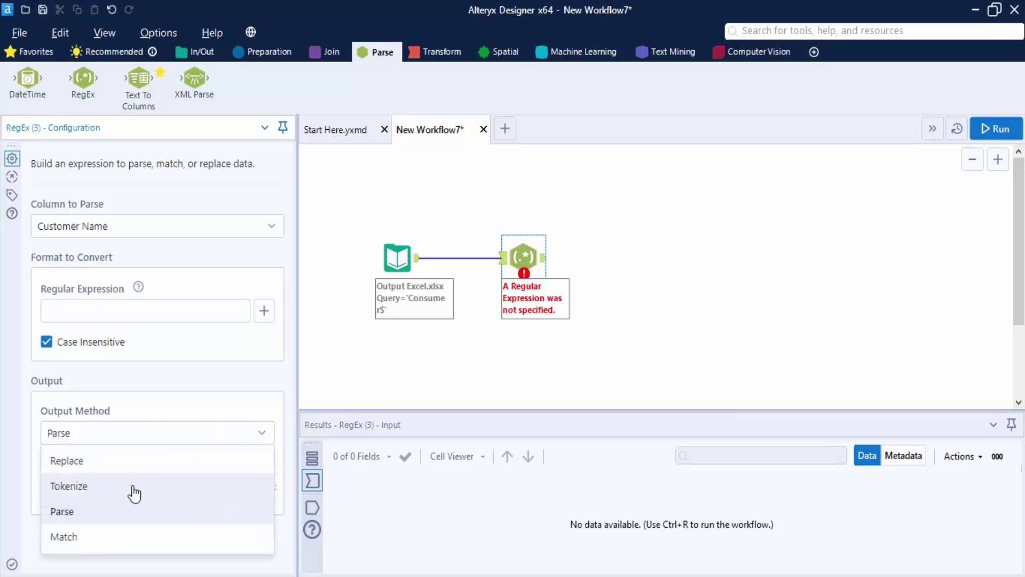
{"action": "left_click", "coordinate": [96, 537]}
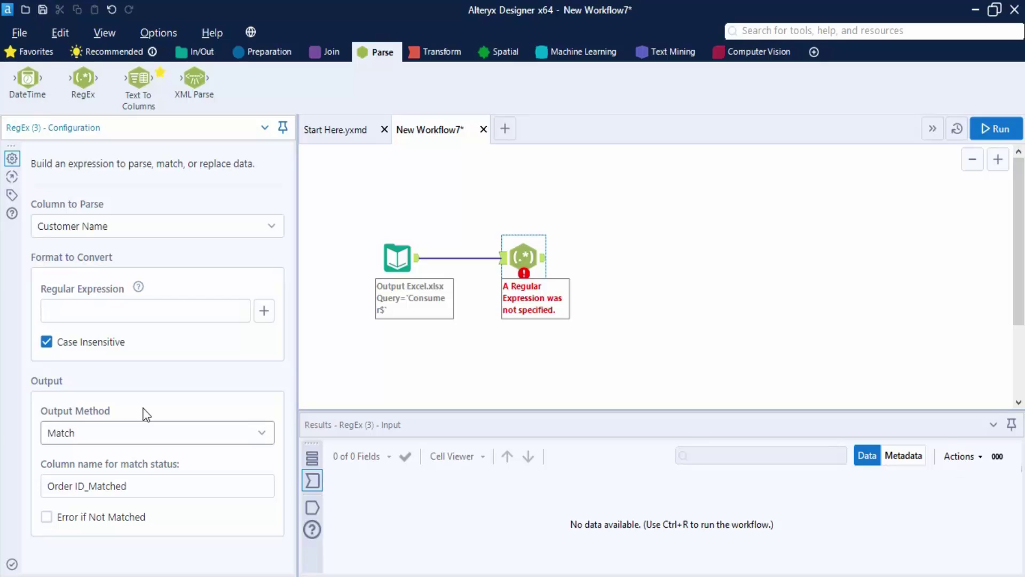
{"action": "left_click", "coordinate": [142, 487]}
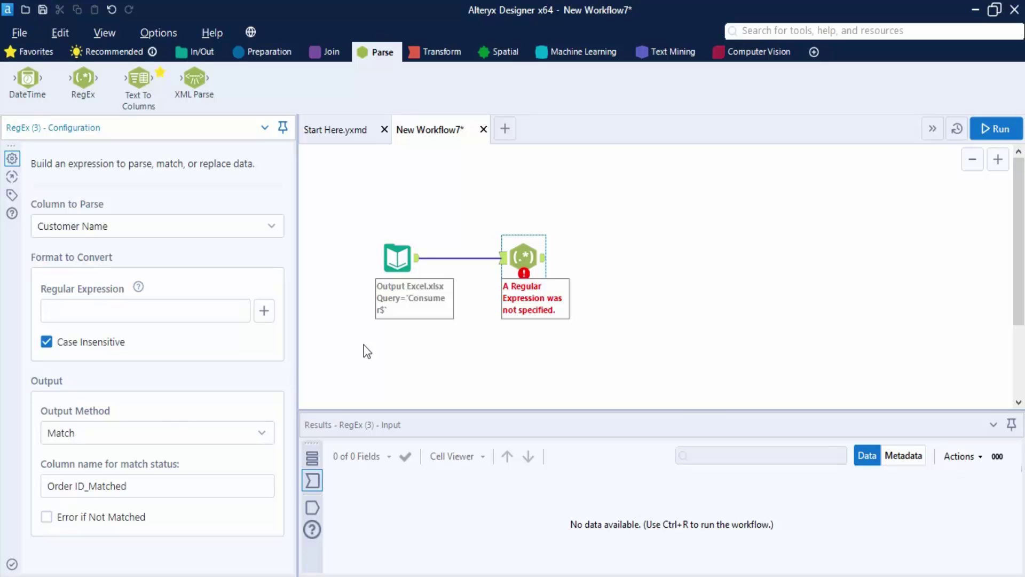
Examine the Customer Name values in the Input Data tool's record preview.
{"action": "left_click", "coordinate": [400, 257]}
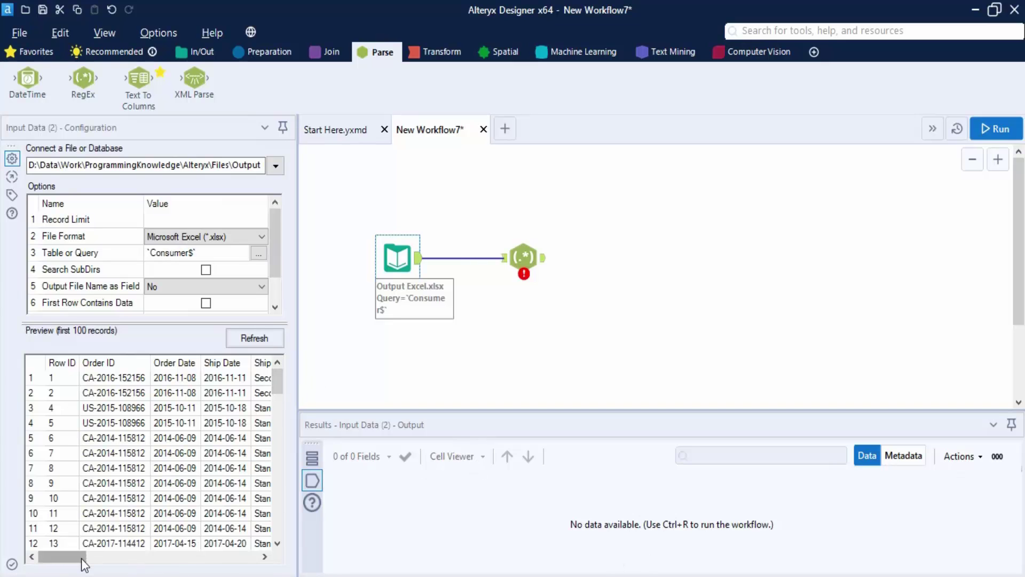
{"action": "left_click_drag", "start_coordinate": [81, 562], "coordinate": [138, 565]}
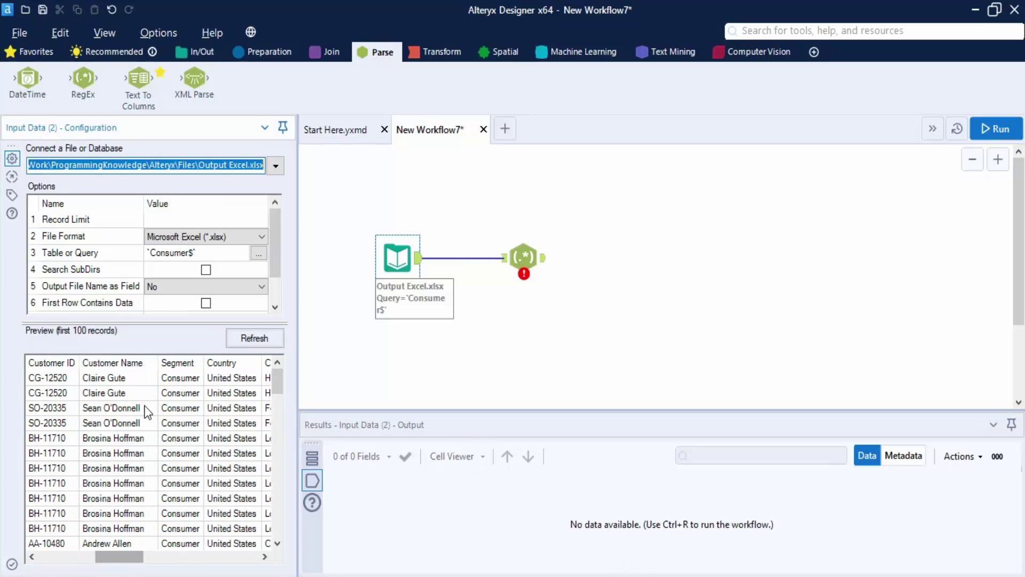
{"action": "left_click", "coordinate": [504, 550]}
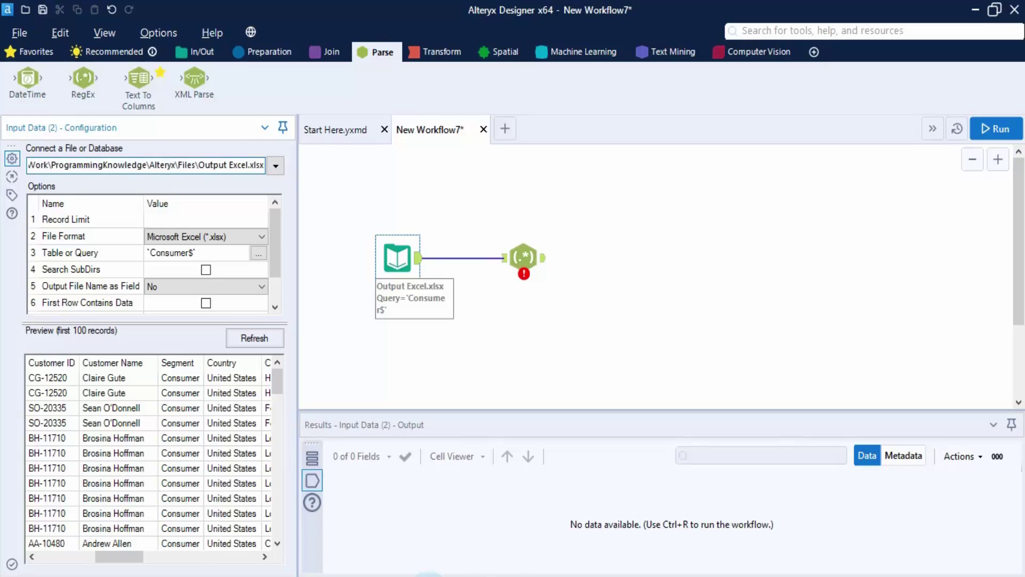
{"action": "scroll", "coordinate": [120, 414], "scroll_direction": "down", "scroll_amount": 12}
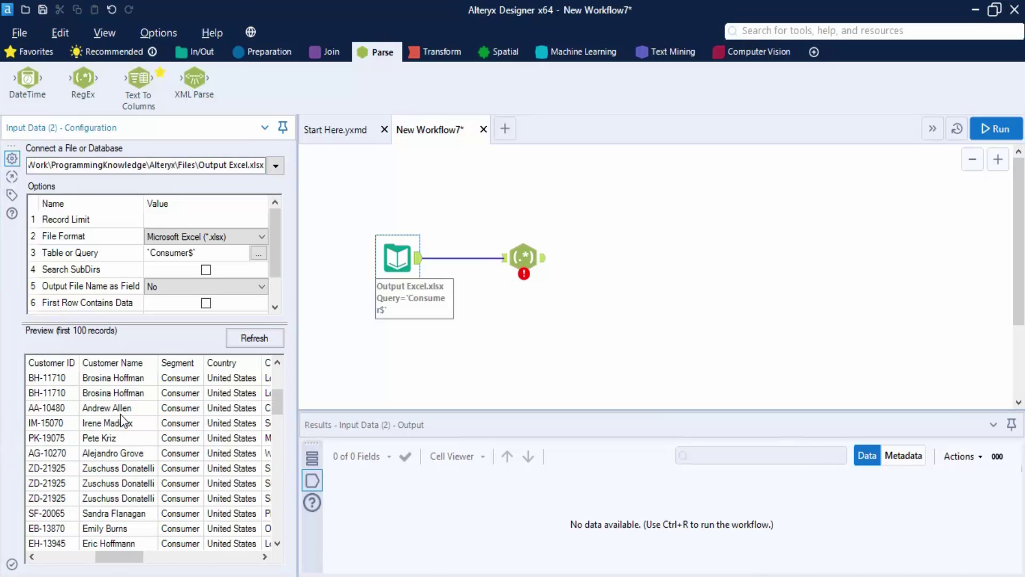
{"action": "scroll", "coordinate": [120, 414], "scroll_direction": "up", "scroll_amount": 12}
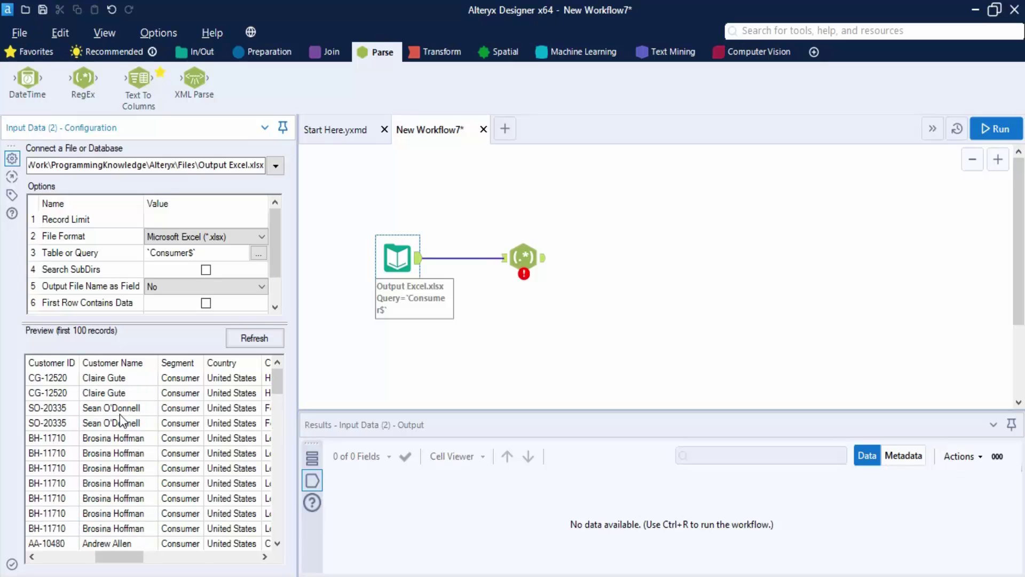
Build the RegEx tool's regular expression as .Z, using the Any single character element followed by the letter Z.
{"action": "left_click", "coordinate": [524, 258]}
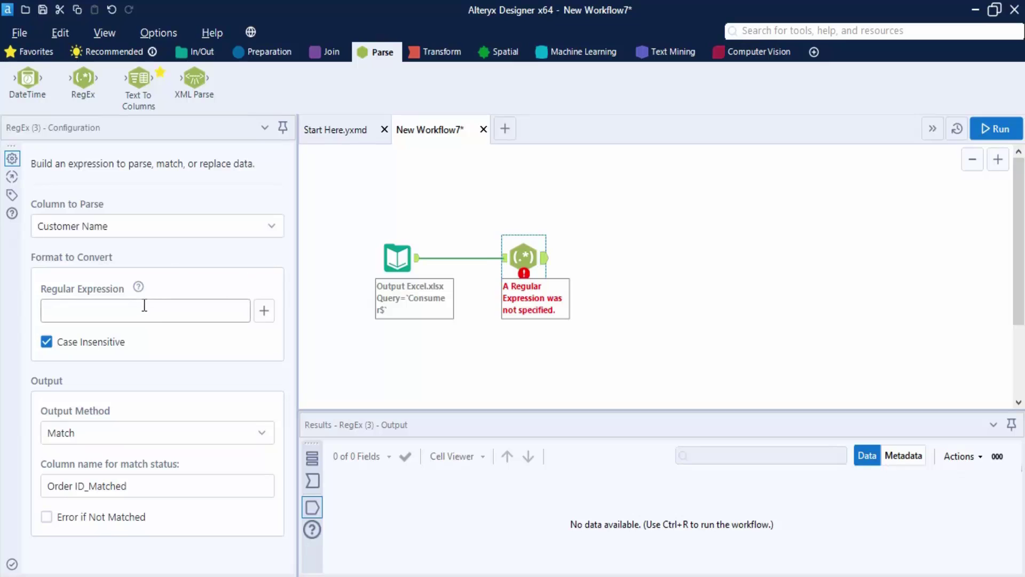
{"action": "left_click", "coordinate": [144, 313]}
{"action": "left_click", "coordinate": [264, 310]}
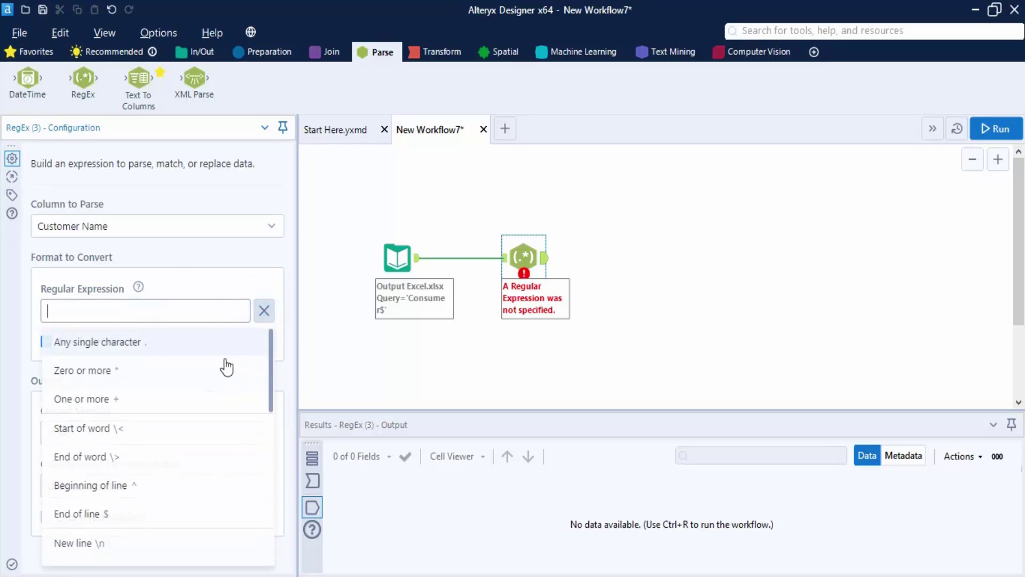
{"action": "left_click", "coordinate": [114, 346]}
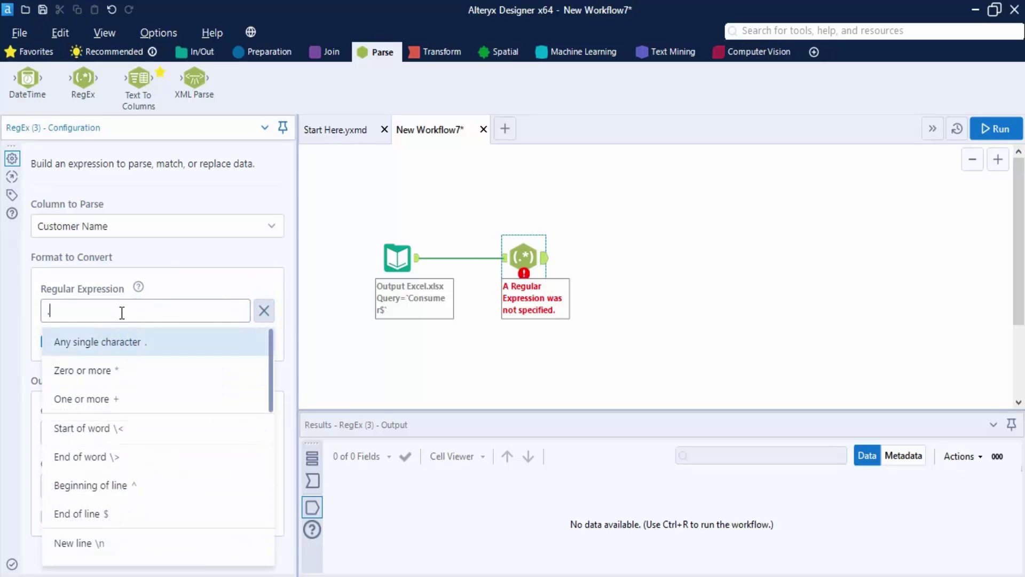
{"action": "type", "text": "Z"}
{"action": "left_click", "coordinate": [191, 284]}
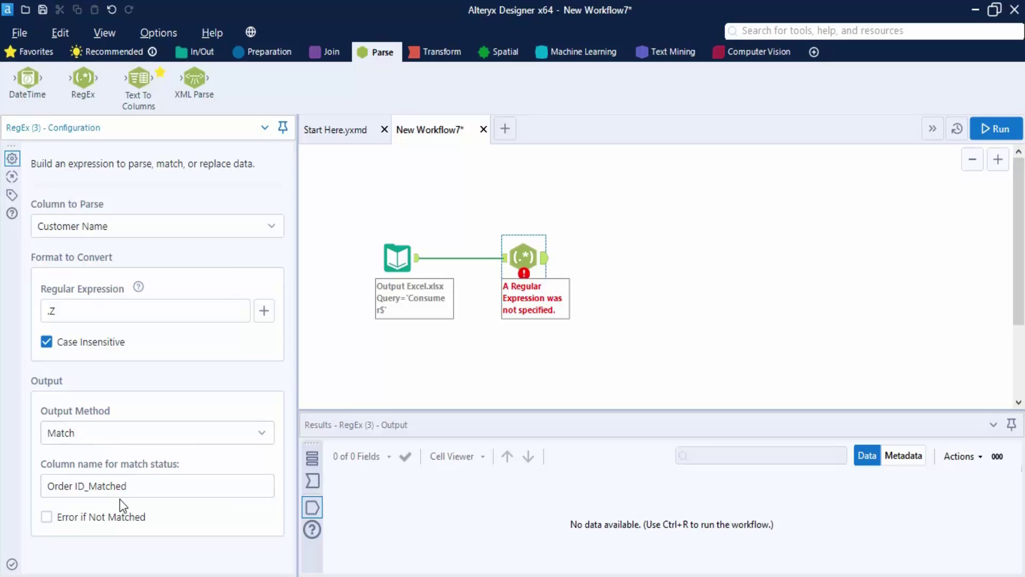
Rename the column for match status to Name_Matched.
{"action": "triple_click", "coordinate": [103, 487]}
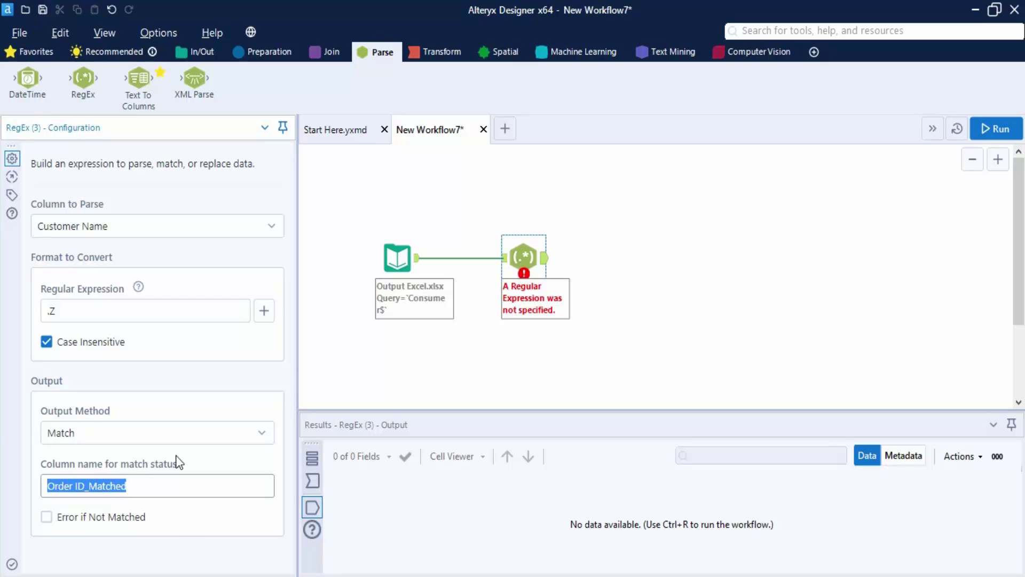
{"action": "type", "text": "Ns"}
{"action": "key", "text": "BackSpace"}
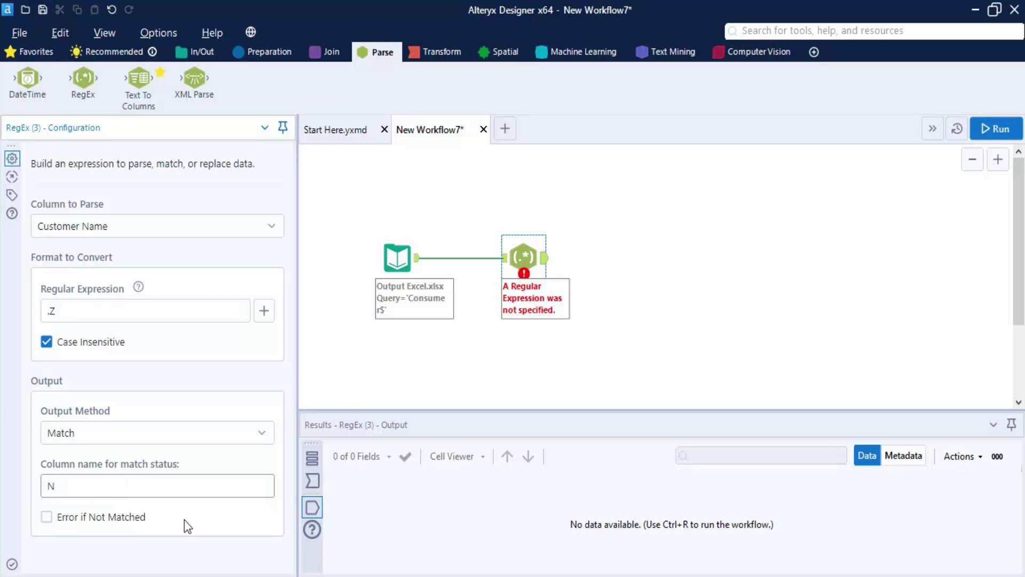
{"action": "type", "text": "ame_Matched"}
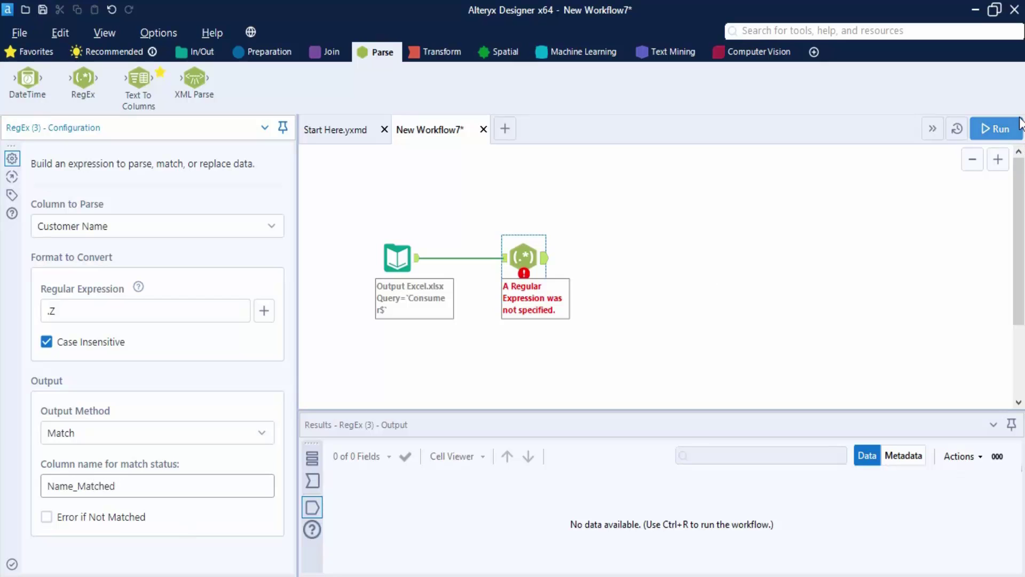
Run the workflow, enlarge the results area and check the Name_Matched values across the output records.
{"action": "left_click", "coordinate": [1019, 127]}
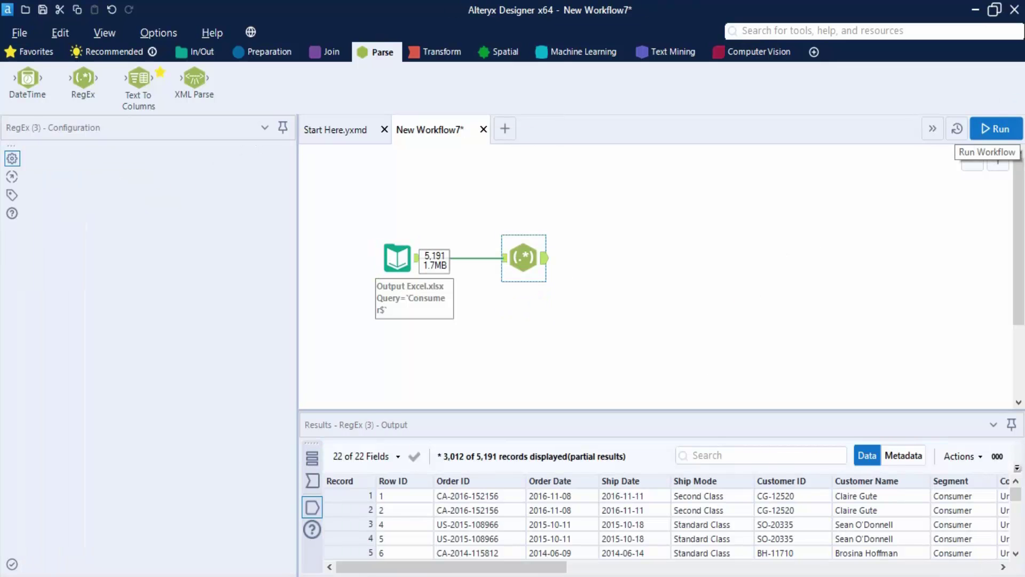
{"action": "left_click_drag", "start_coordinate": [633, 408], "coordinate": [646, 321]}
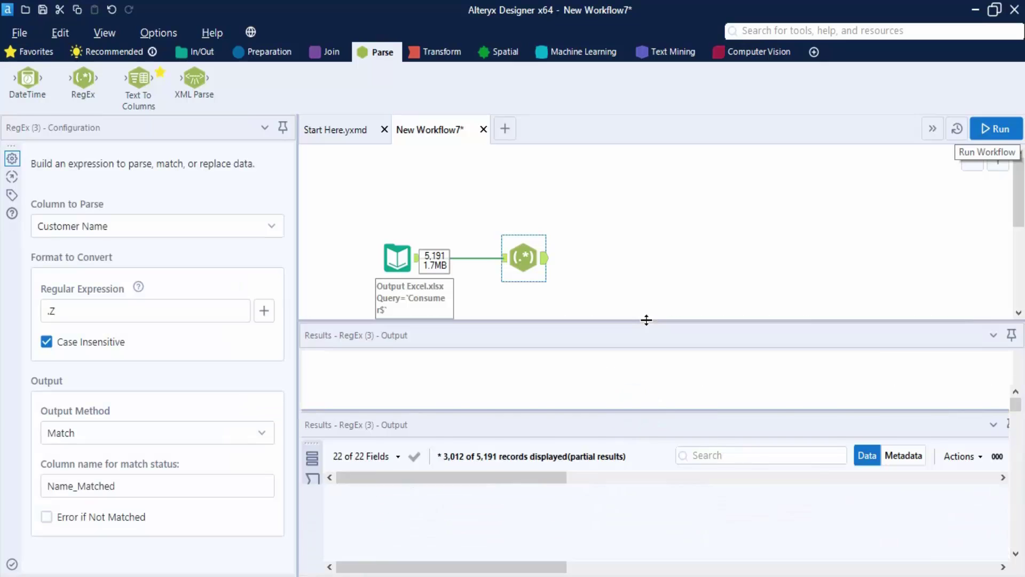
{"action": "left_click", "coordinate": [557, 561]}
{"action": "left_click_drag", "start_coordinate": [557, 562], "coordinate": [988, 561]}
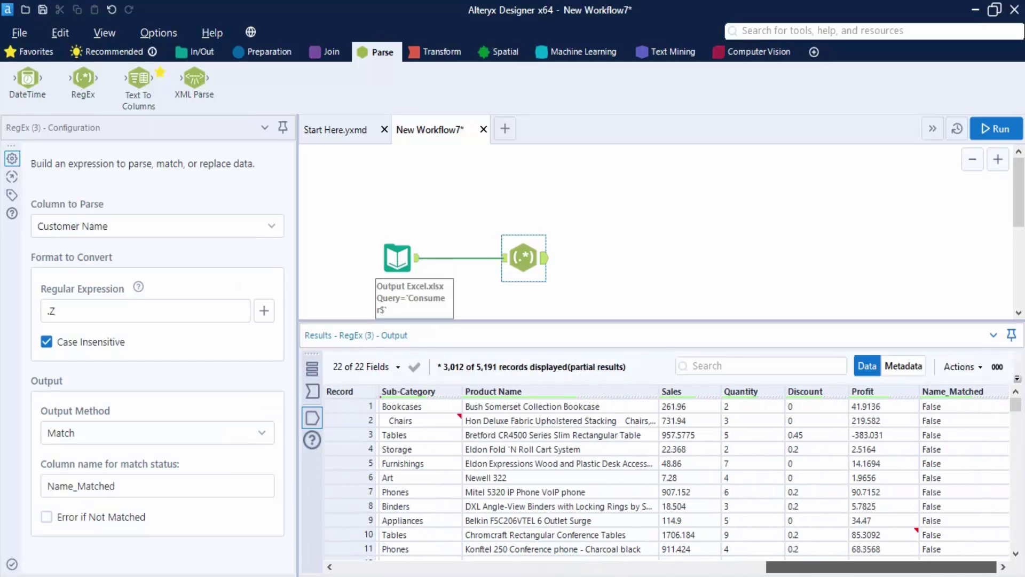
{"action": "scroll", "coordinate": [958, 405], "scroll_direction": "down", "scroll_amount": 20}
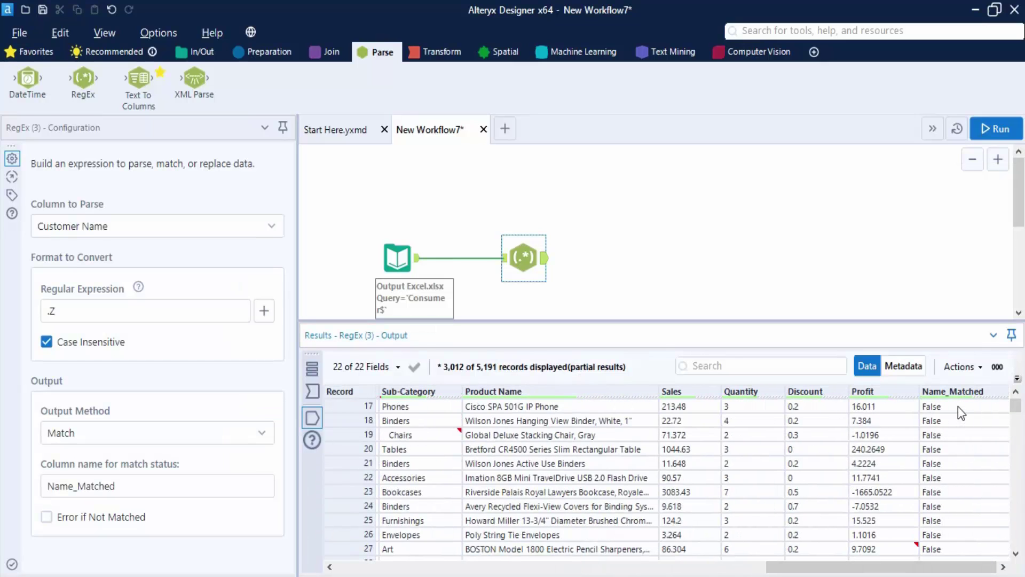
{"action": "scroll", "coordinate": [962, 458], "scroll_direction": "down", "scroll_amount": 8}
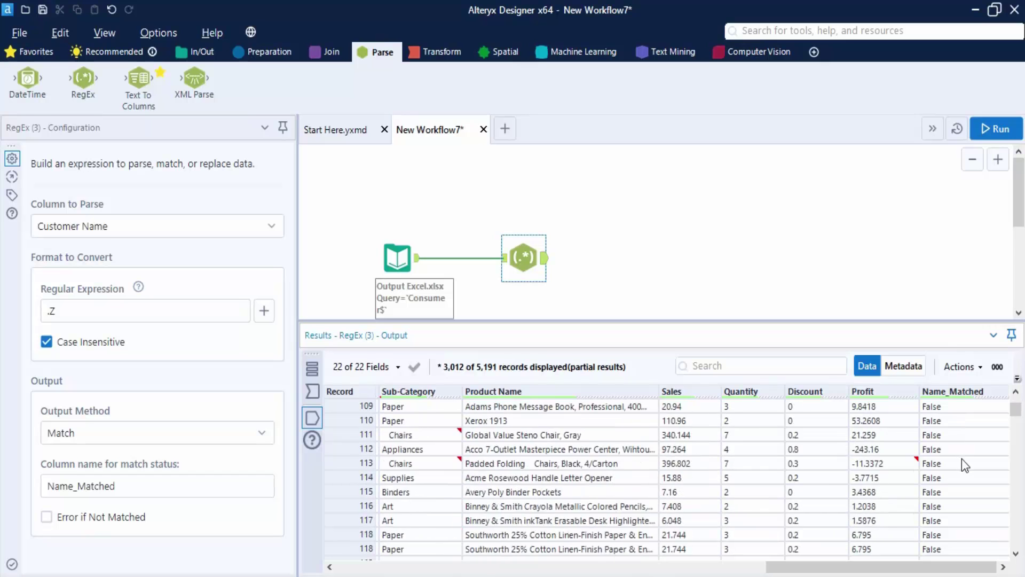
{"action": "scroll", "coordinate": [961, 458], "scroll_direction": "up", "scroll_amount": 17}
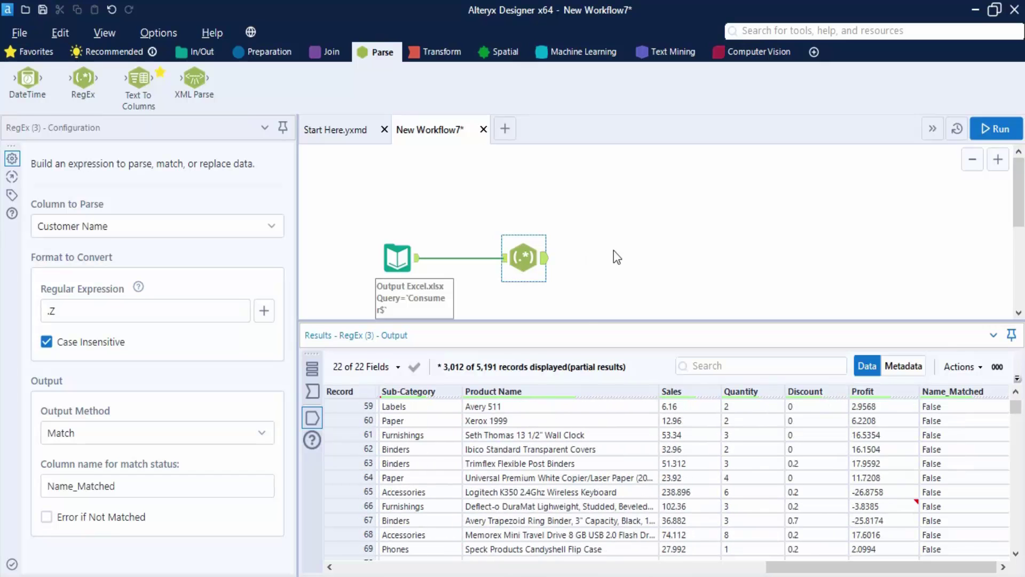
Add a Browse tool connected to the RegEx tool's output and run the workflow again.
{"action": "left_click", "coordinate": [200, 53]}
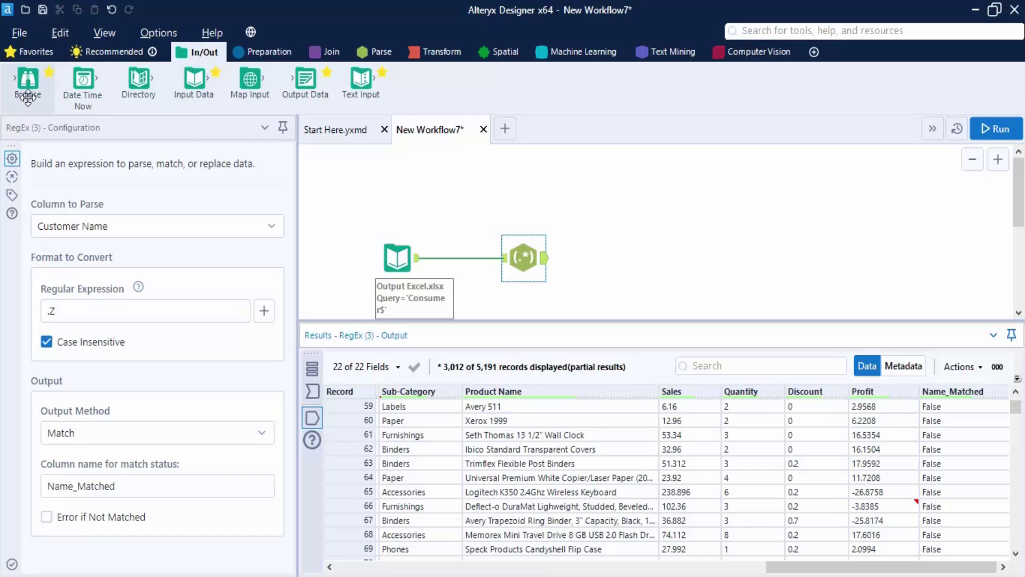
{"action": "left_click_drag", "start_coordinate": [28, 96], "coordinate": [593, 248]}
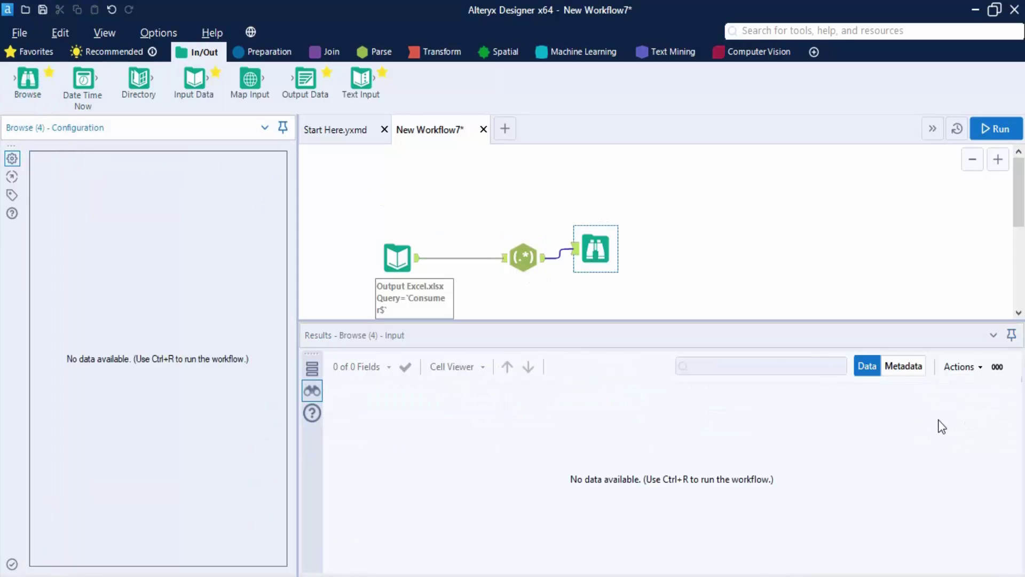
{"action": "left_click", "coordinate": [597, 255]}
{"action": "left_click", "coordinate": [997, 129]}
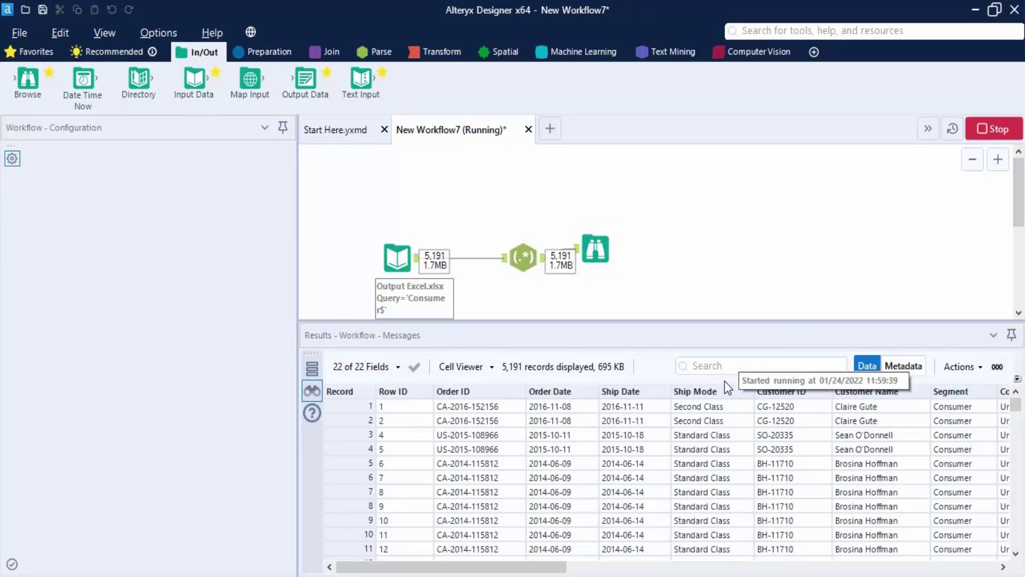
Examine the Name_Matched profile in the Browse tool's data summary.
{"action": "left_click", "coordinate": [592, 258]}
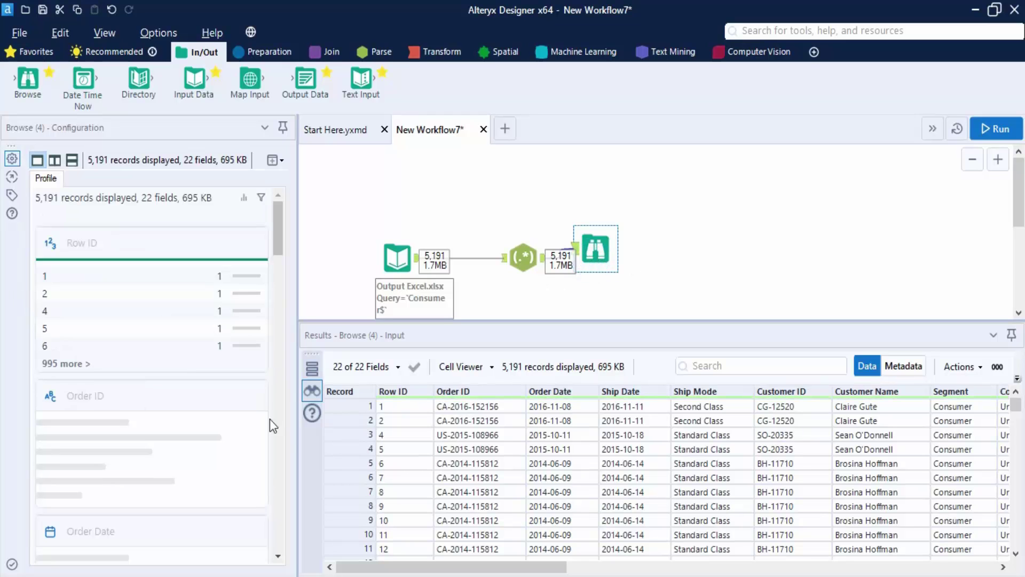
{"action": "scroll", "coordinate": [270, 419], "scroll_direction": "down", "scroll_amount": 20}
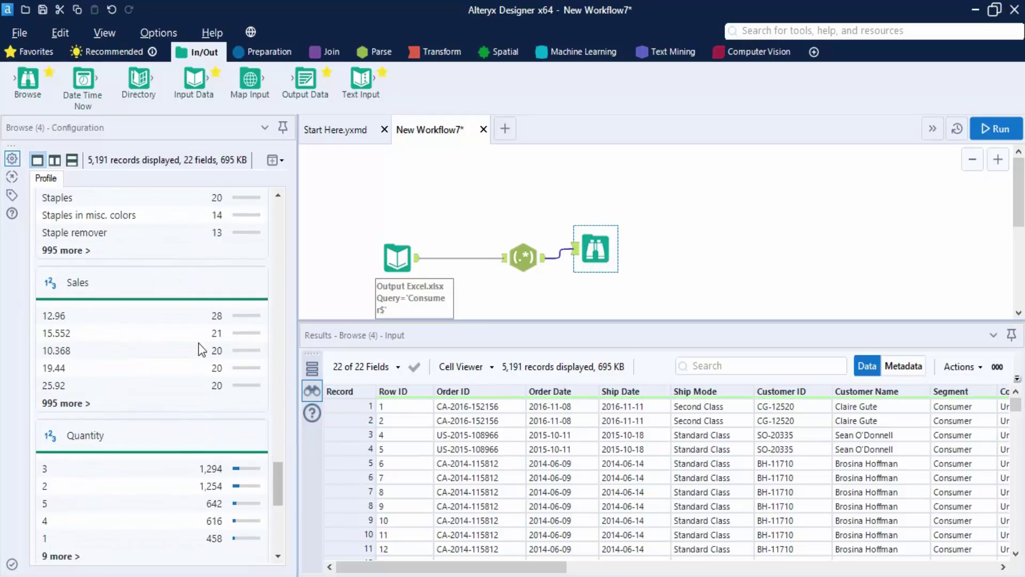
{"action": "scroll", "coordinate": [202, 350], "scroll_direction": "down", "scroll_amount": 7}
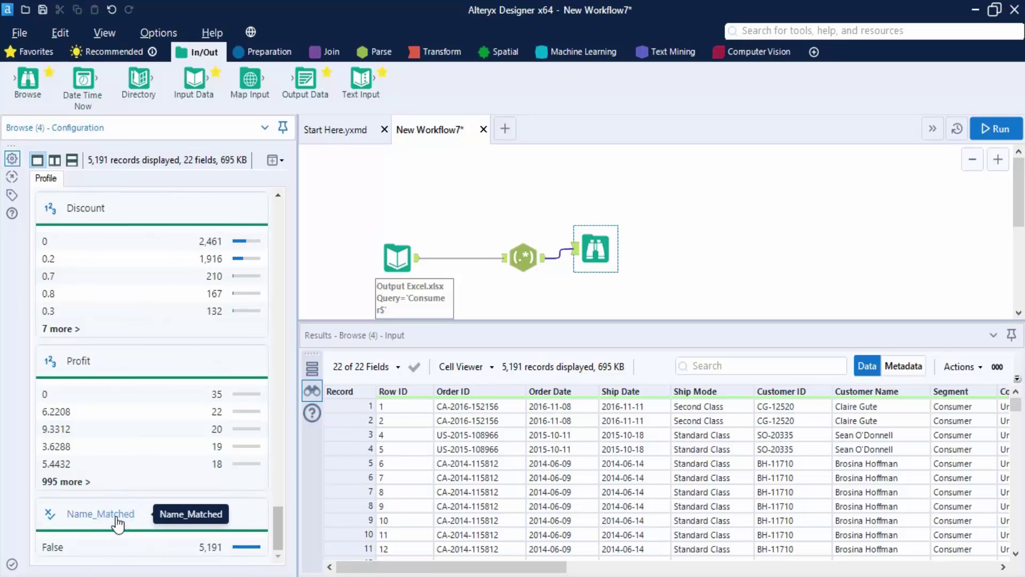
Open the detailed statistics of the Name_Matched field in the Browse profile.
{"action": "left_click", "coordinate": [101, 513]}
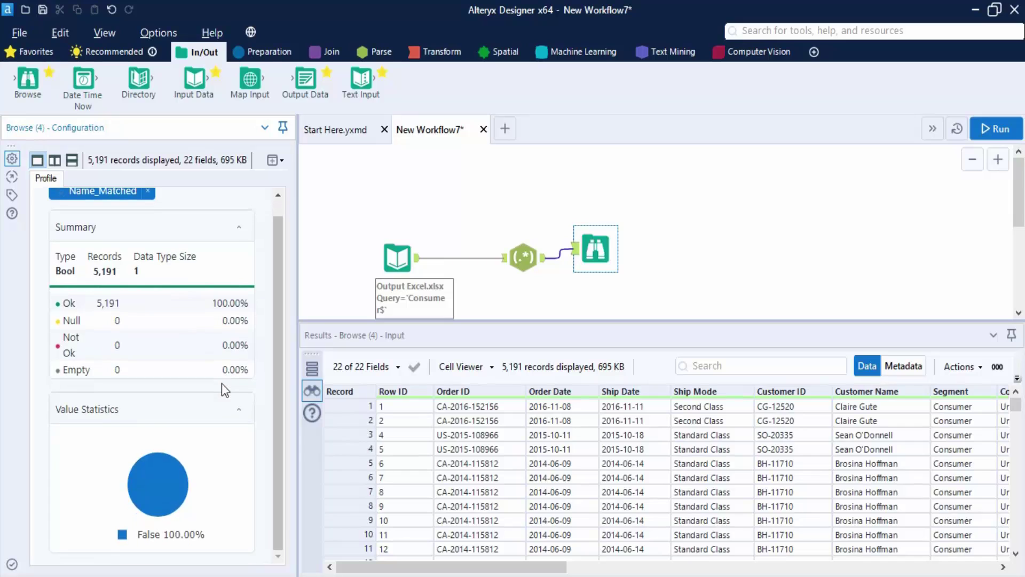
Set the RegEx tool's expression to .a with Case Insensitive off and Error if Not Matched on, and run the workflow.
{"action": "left_click", "coordinate": [517, 272]}
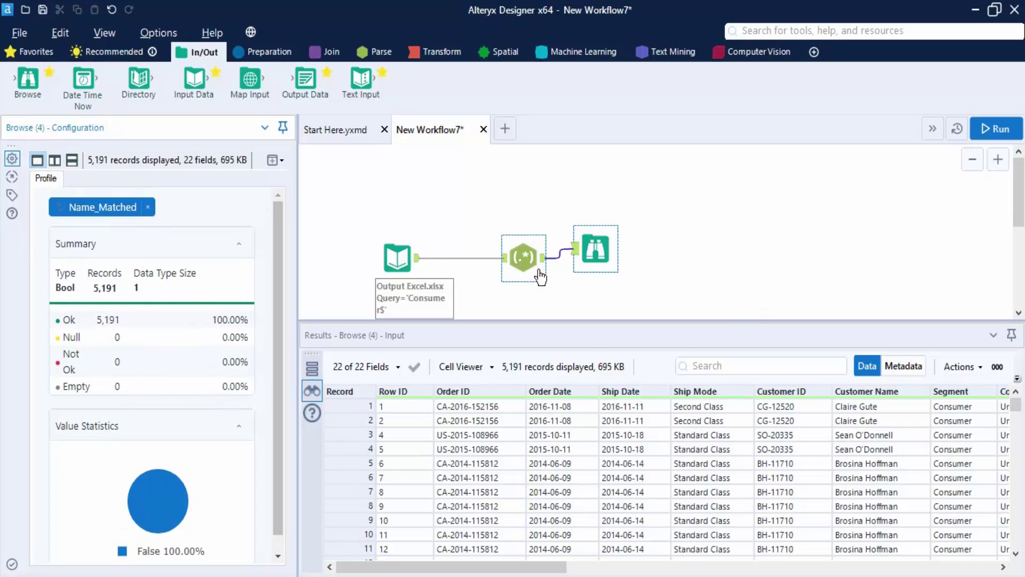
{"action": "left_click", "coordinate": [527, 265]}
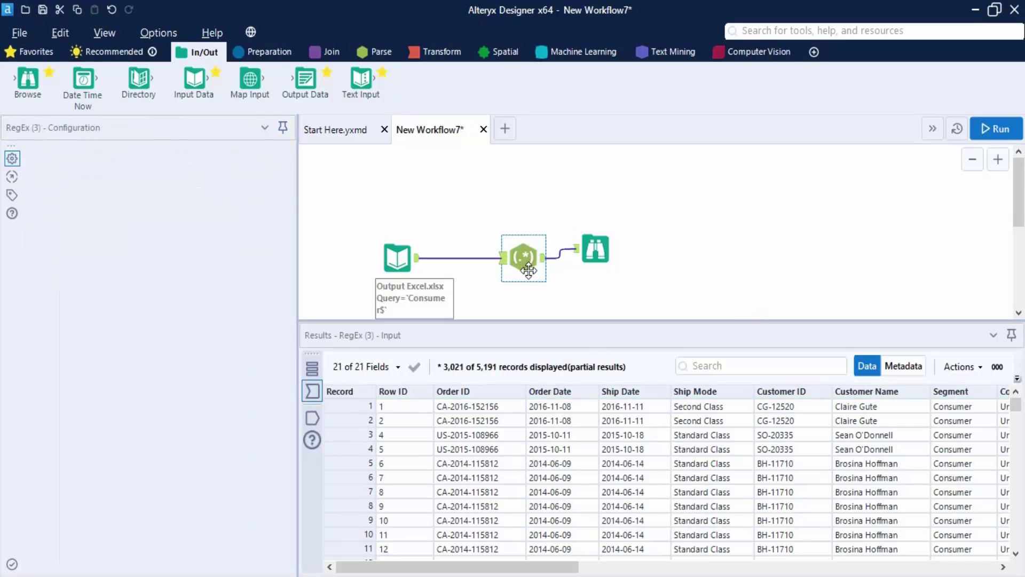
{"action": "left_click", "coordinate": [82, 312]}
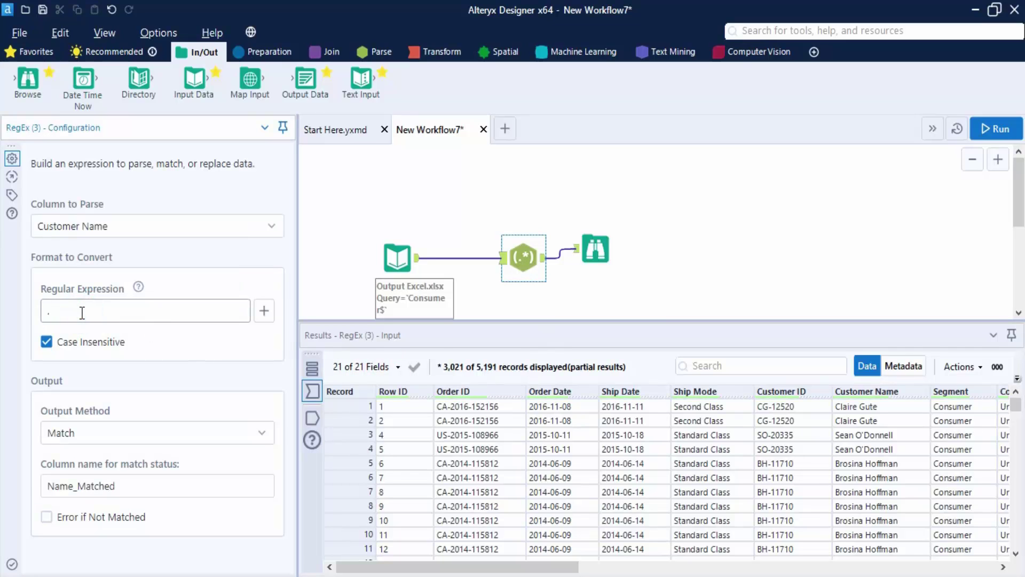
{"action": "left_click", "coordinate": [996, 129]}
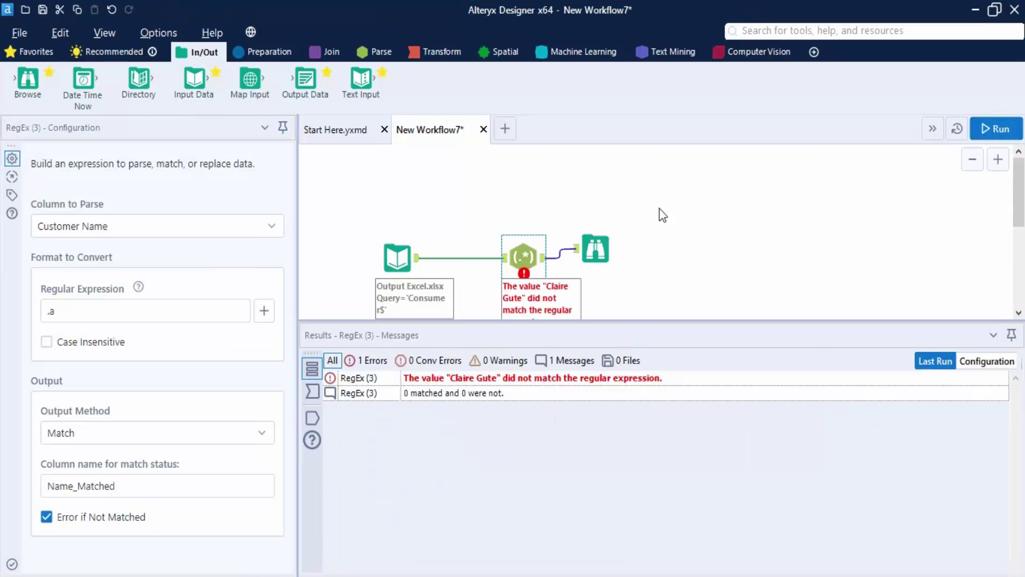
Revisit the regular expression, run the workflow again and check the RegEx tool's messages.
{"action": "left_click", "coordinate": [62, 312]}
{"action": "left_click", "coordinate": [1006, 128]}
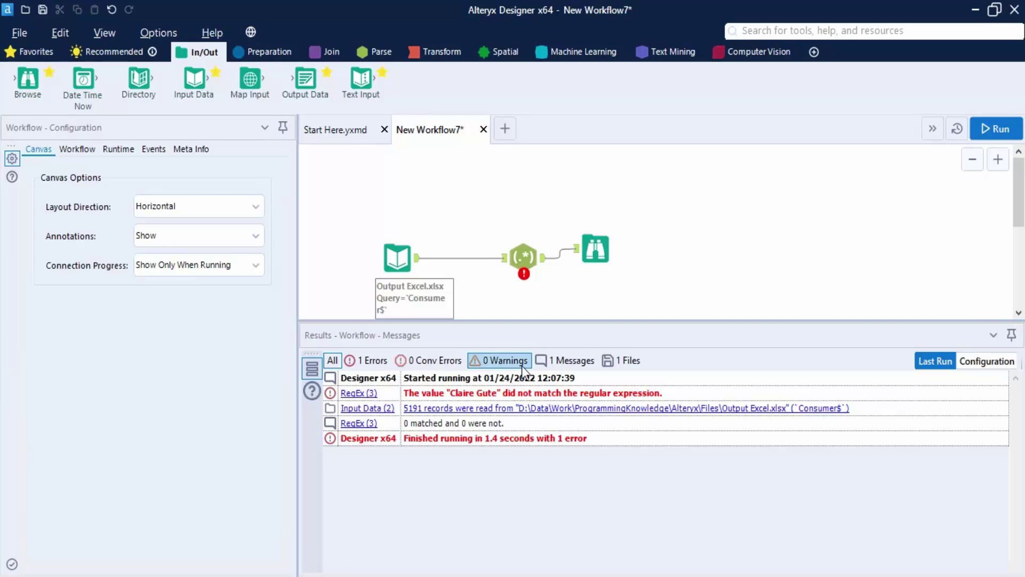
{"action": "left_click", "coordinate": [522, 256]}
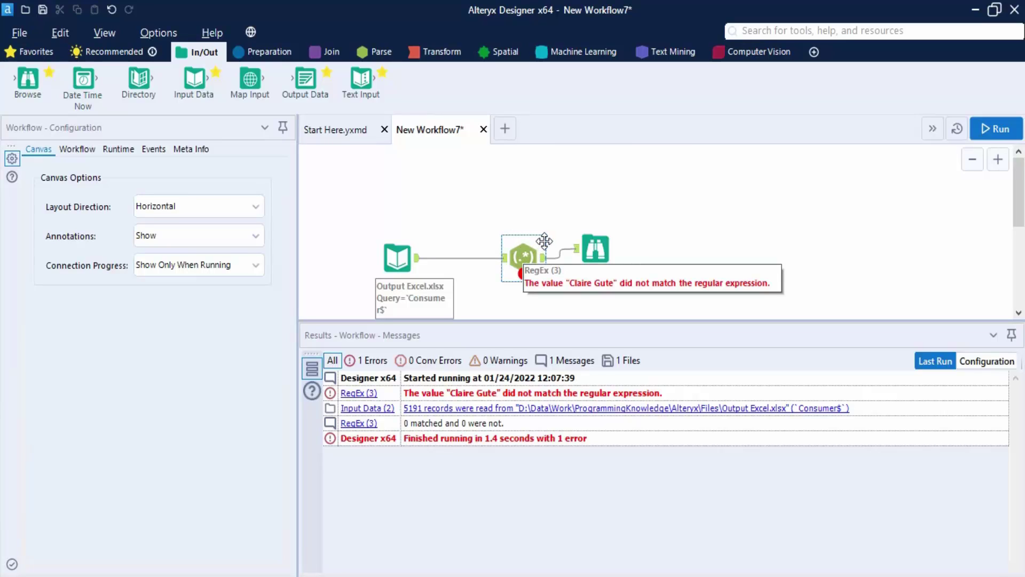
Create a new workflow and copy the Output Excel.xlsx input tool from New Workflow7 into it.
{"action": "left_click", "coordinate": [377, 52]}
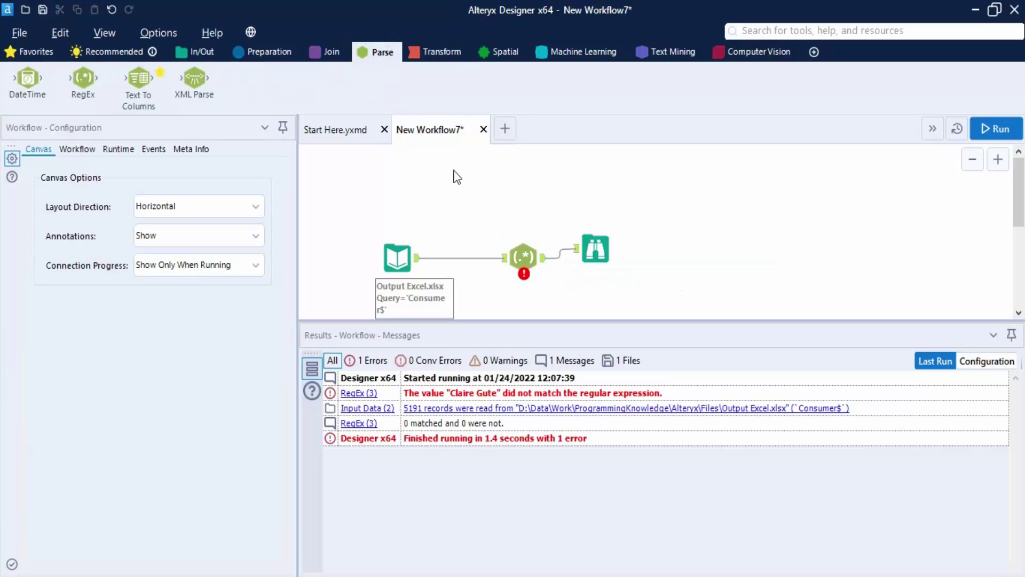
{"action": "left_click", "coordinate": [498, 132]}
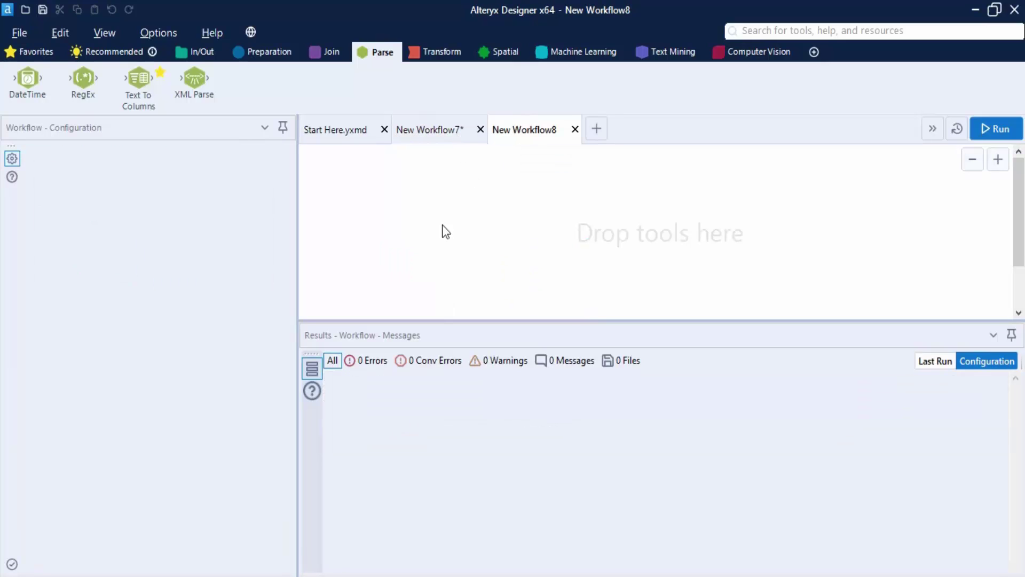
{"action": "left_click", "coordinate": [427, 129]}
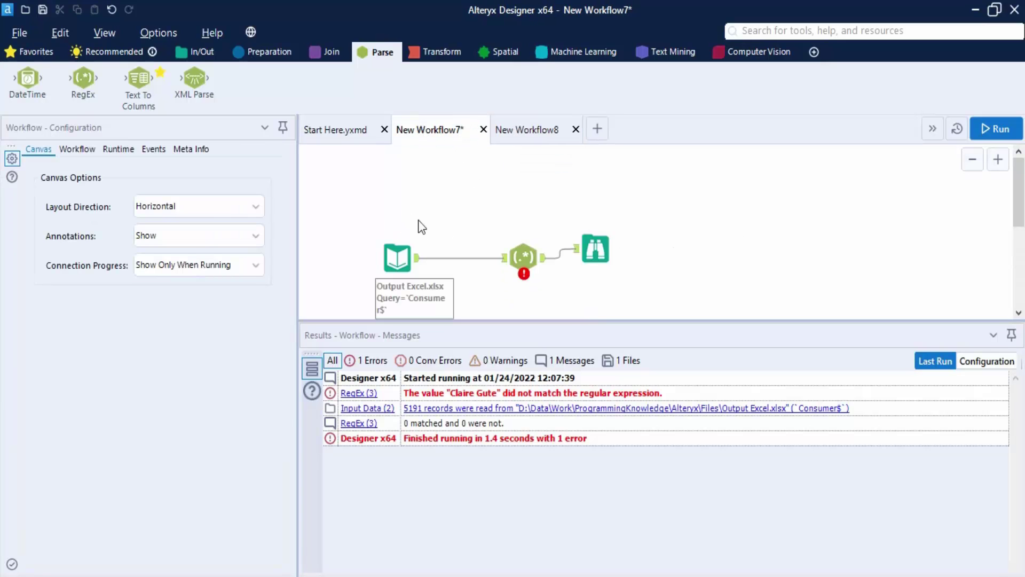
{"action": "left_click", "coordinate": [408, 270]}
{"action": "right_click", "coordinate": [405, 269]}
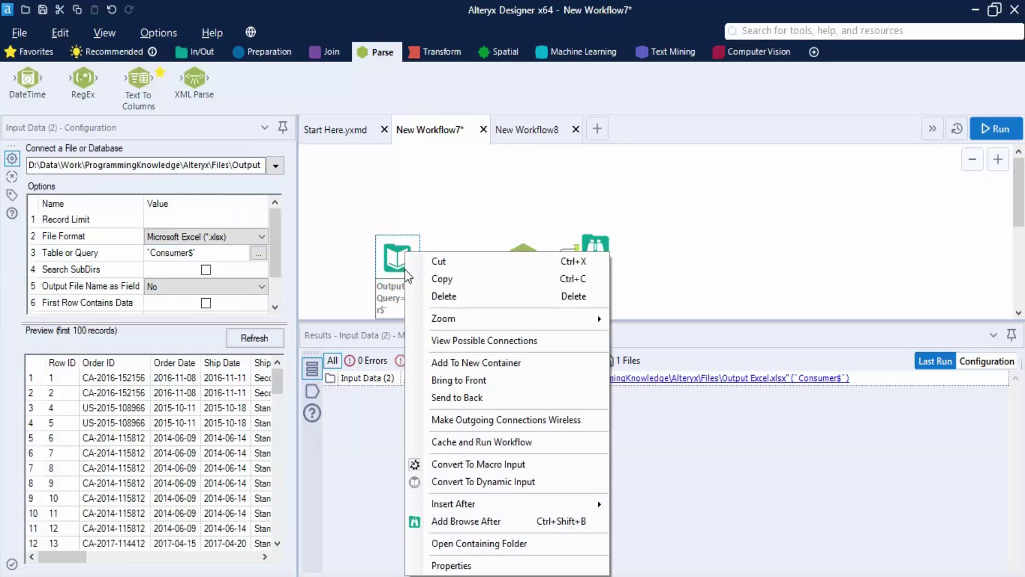
{"action": "left_click", "coordinate": [448, 280]}
{"action": "left_click", "coordinate": [537, 127]}
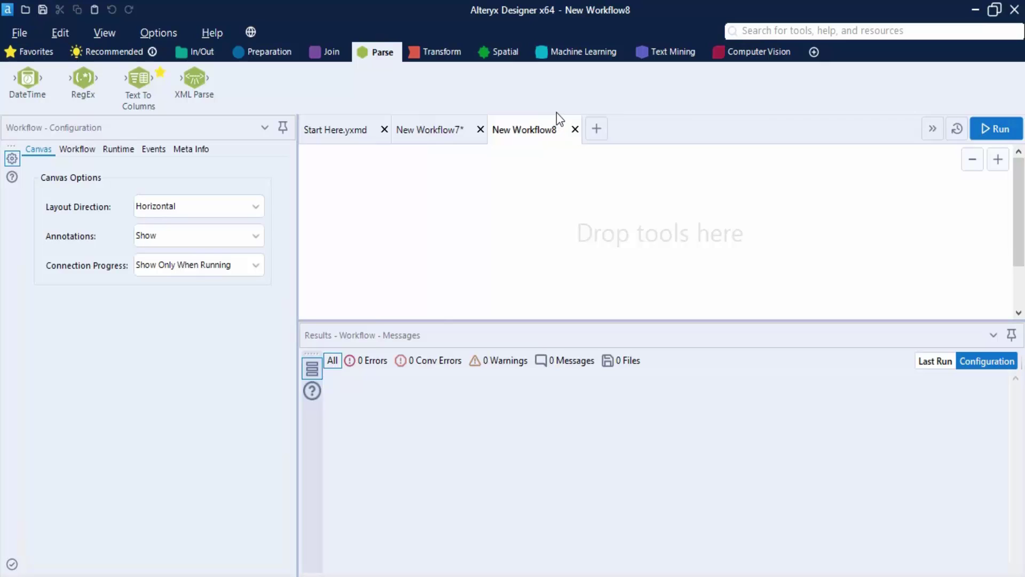
{"action": "key", "text": "ctrl+v"}
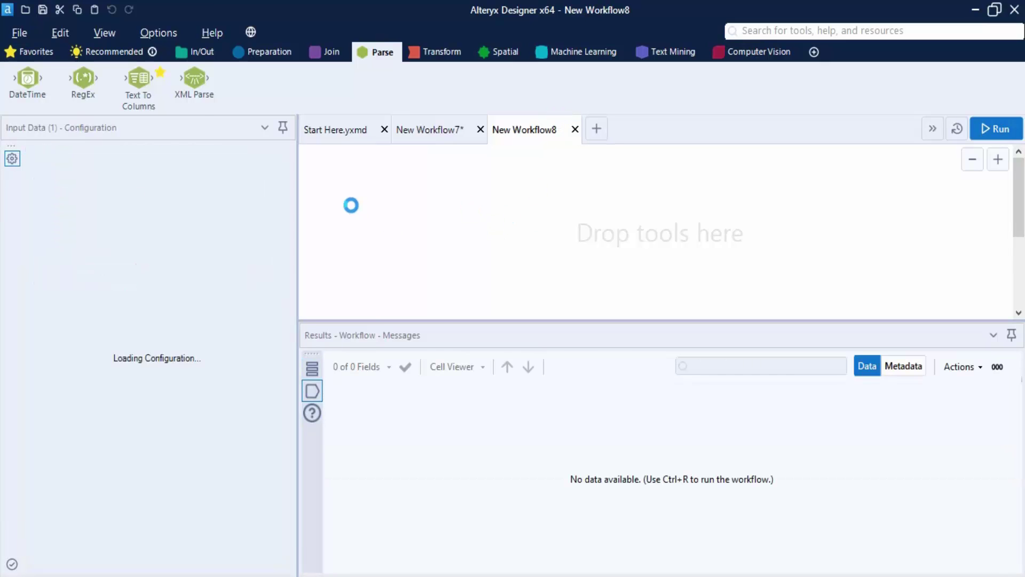
Add a Text To Columns tool connected to the input tool and review the input's data preview.
{"action": "left_click_drag", "start_coordinate": [127, 85], "coordinate": [452, 209]}
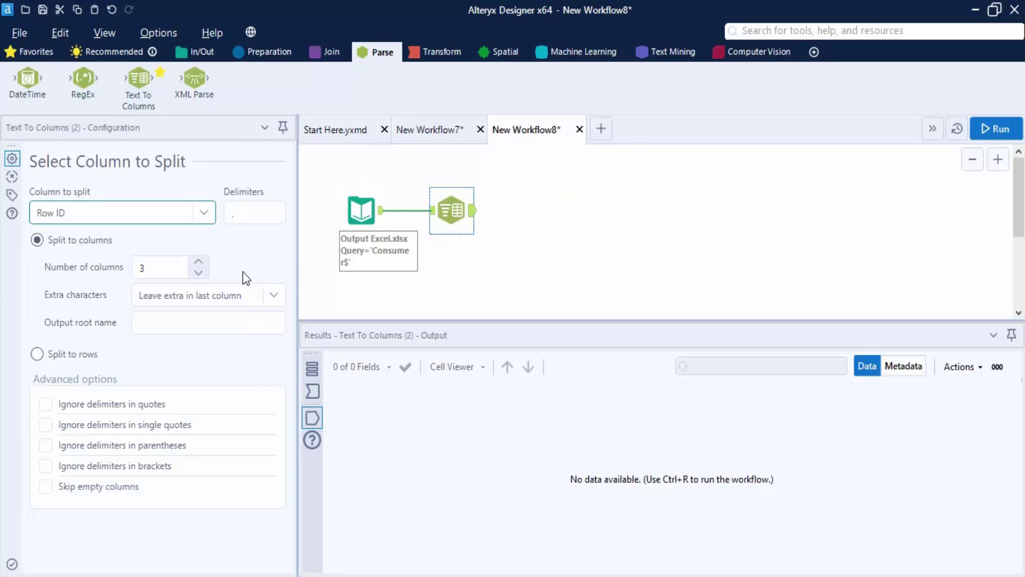
{"action": "left_click", "coordinate": [363, 211]}
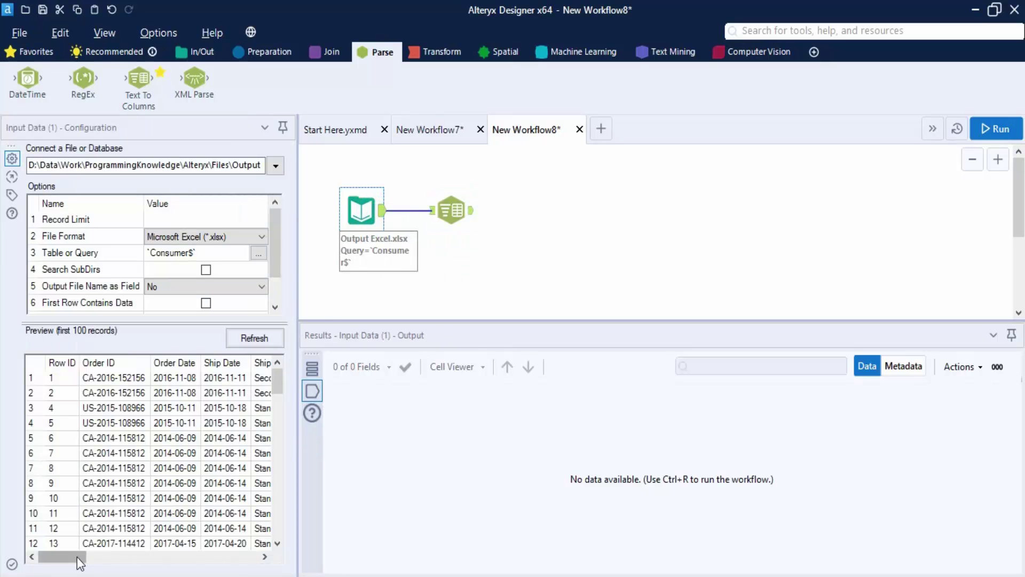
Configure the Text To Columns tool to split the Order ID column at the - delimiter.
{"action": "left_click", "coordinate": [448, 209]}
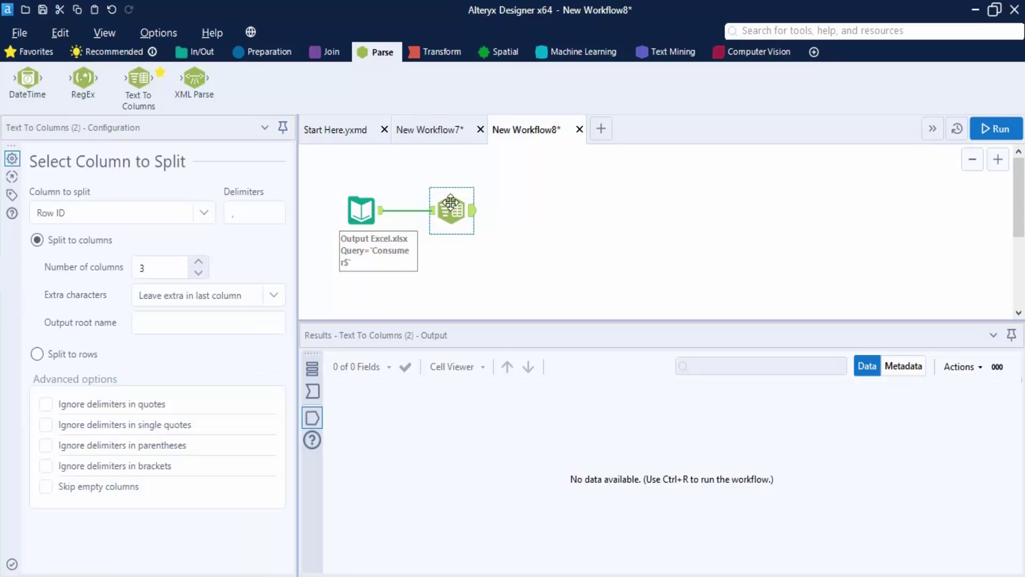
{"action": "left_click", "coordinate": [203, 212]}
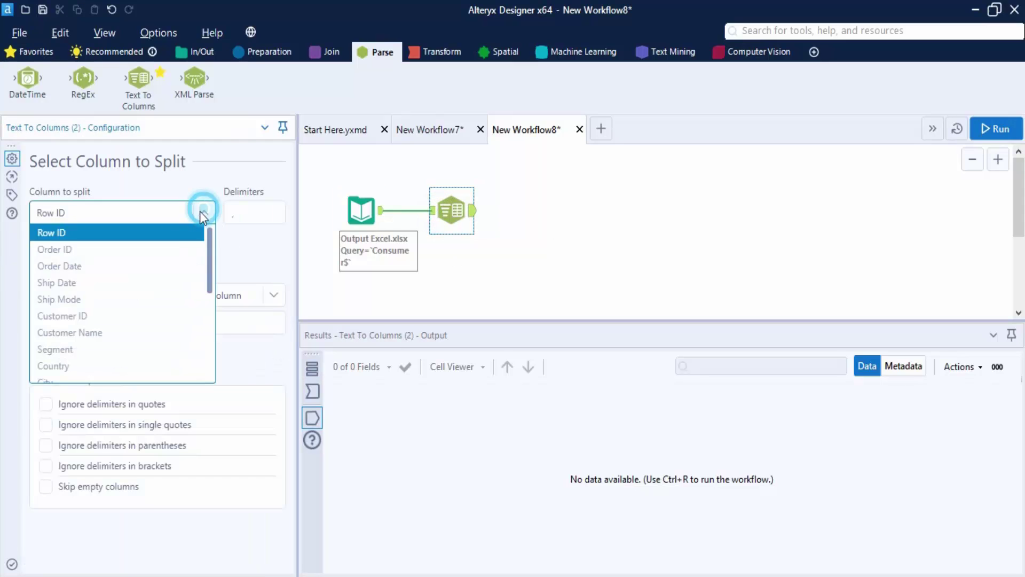
{"action": "left_click", "coordinate": [56, 249]}
{"action": "left_click", "coordinate": [249, 211]}
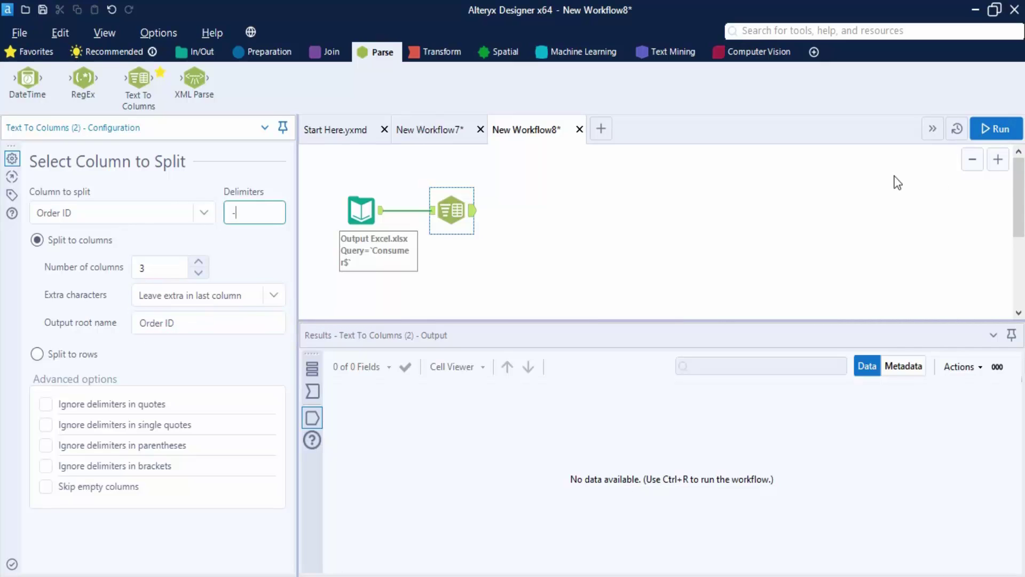
Run the workflow and compare the original Order ID column with the split columns at the end of the output.
{"action": "left_click", "coordinate": [1003, 128]}
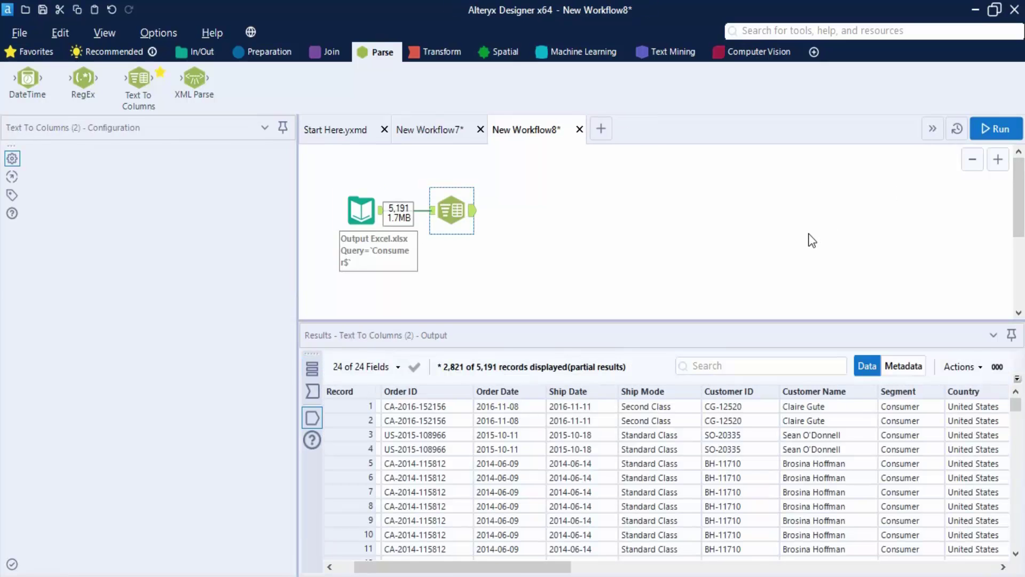
{"action": "left_click_drag", "start_coordinate": [502, 566], "coordinate": [484, 567]}
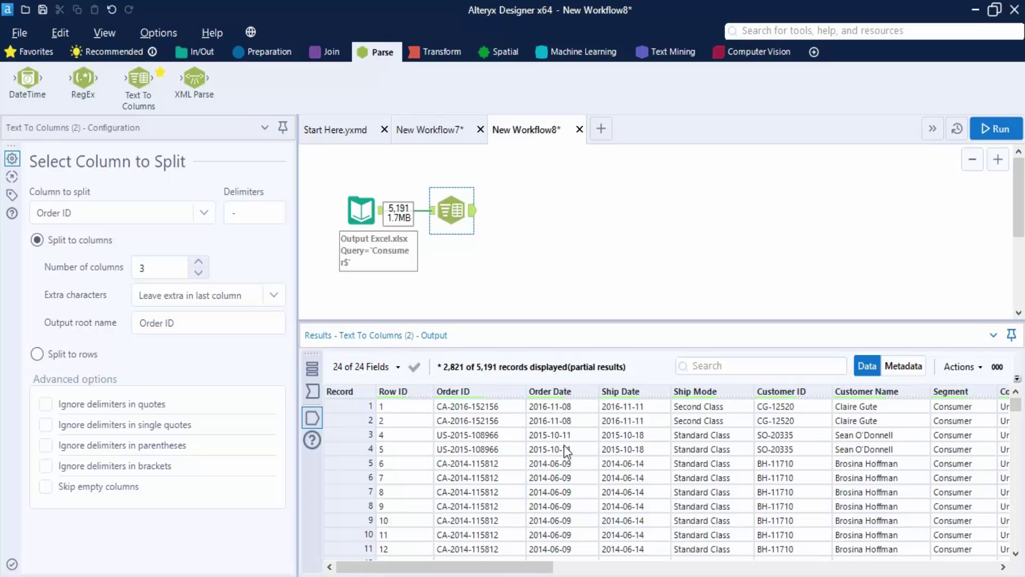
{"action": "left_click_drag", "start_coordinate": [509, 567], "coordinate": [962, 573]}
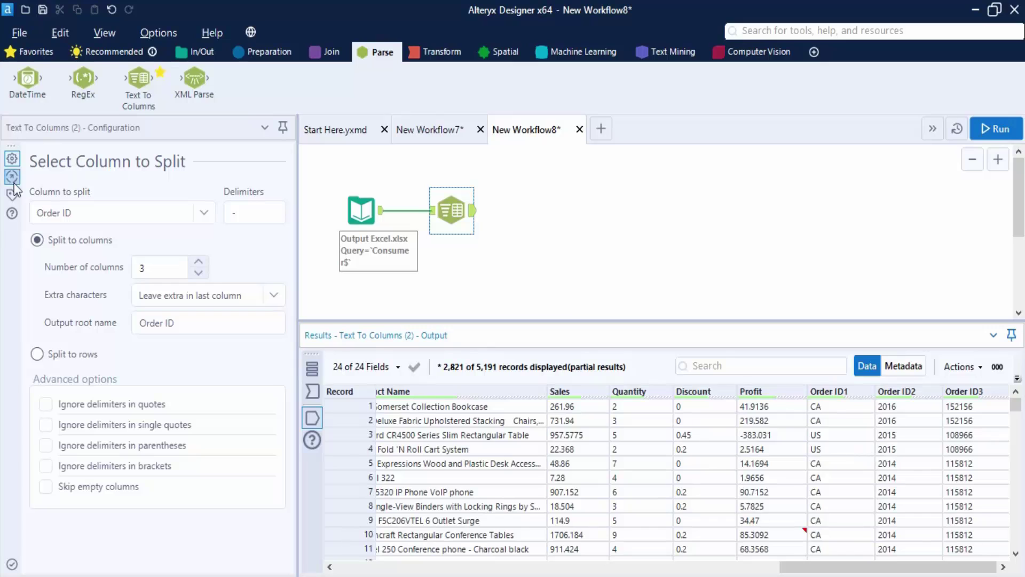
Reduce the number of split columns to 2, run the workflow again and inspect the Order ID1 column.
{"action": "left_click", "coordinate": [199, 273]}
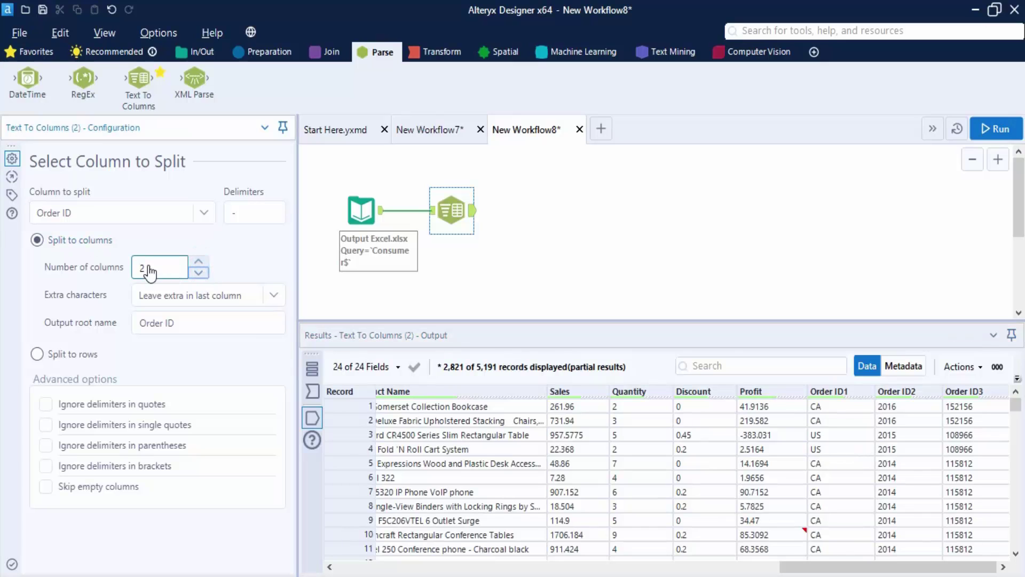
{"action": "left_click", "coordinate": [991, 129]}
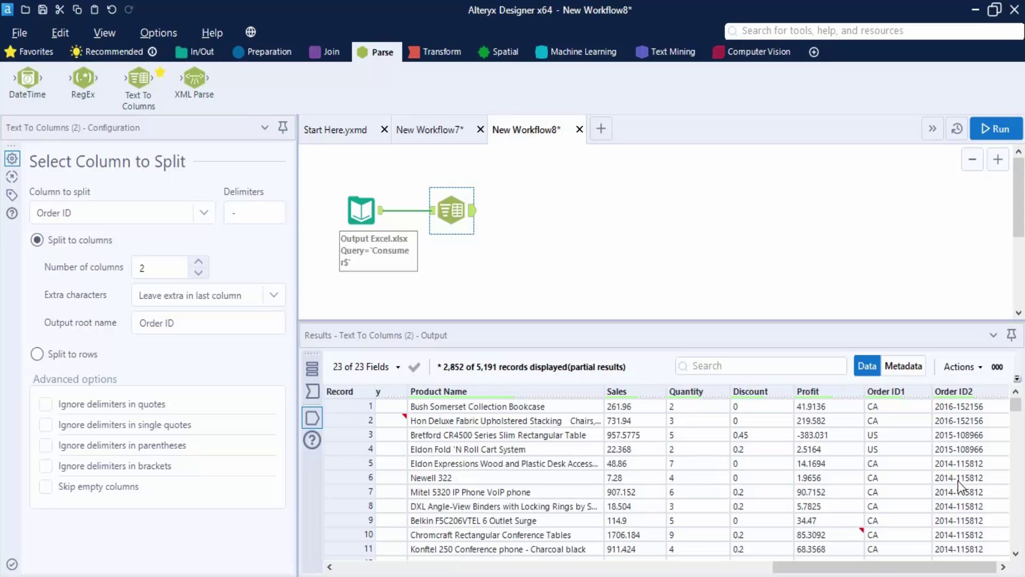
{"action": "left_click", "coordinate": [894, 389]}
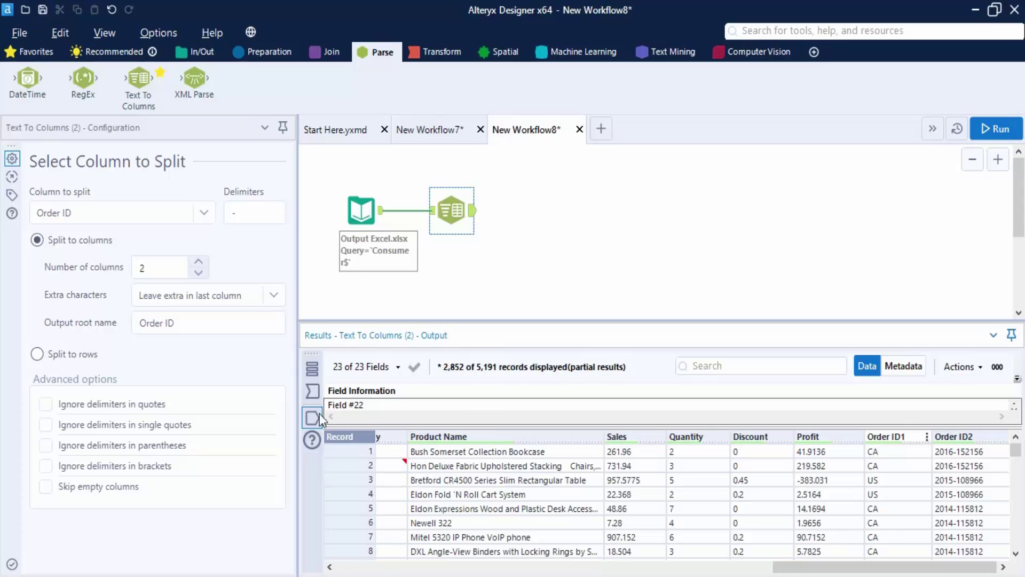
Reopen the Text To Columns tool's configuration.
{"action": "left_click", "coordinate": [602, 272]}
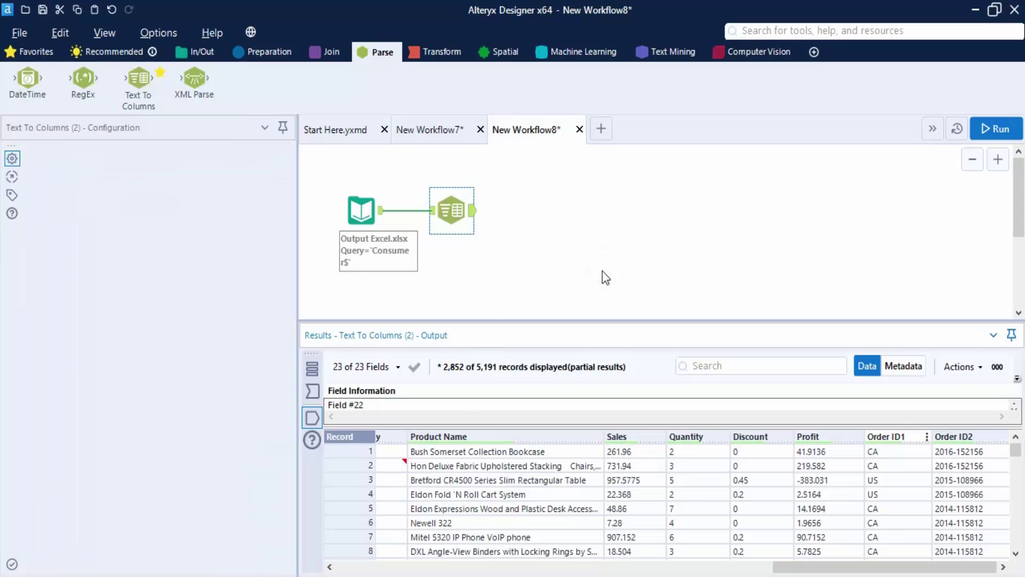
{"action": "left_click", "coordinate": [460, 203]}
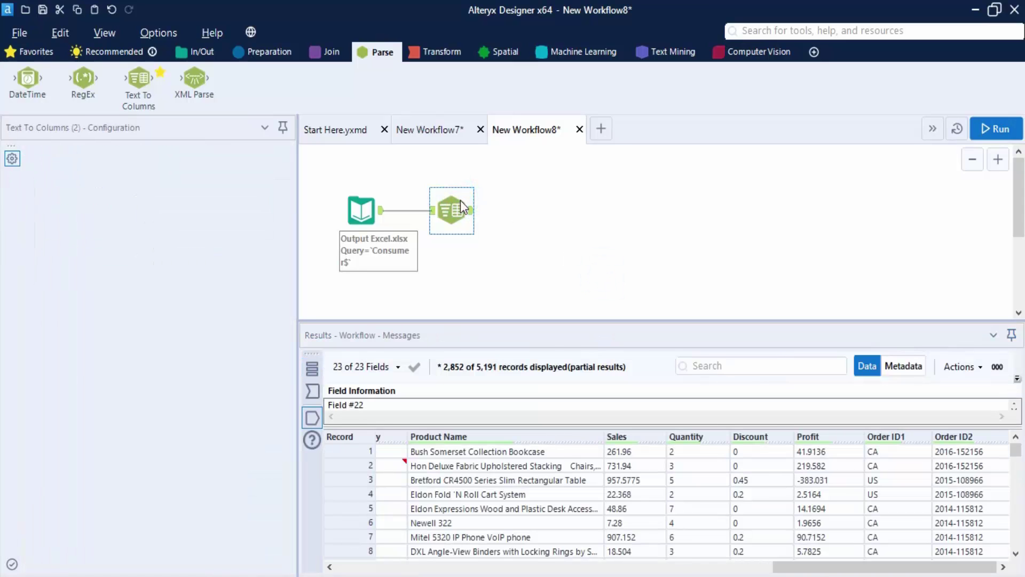